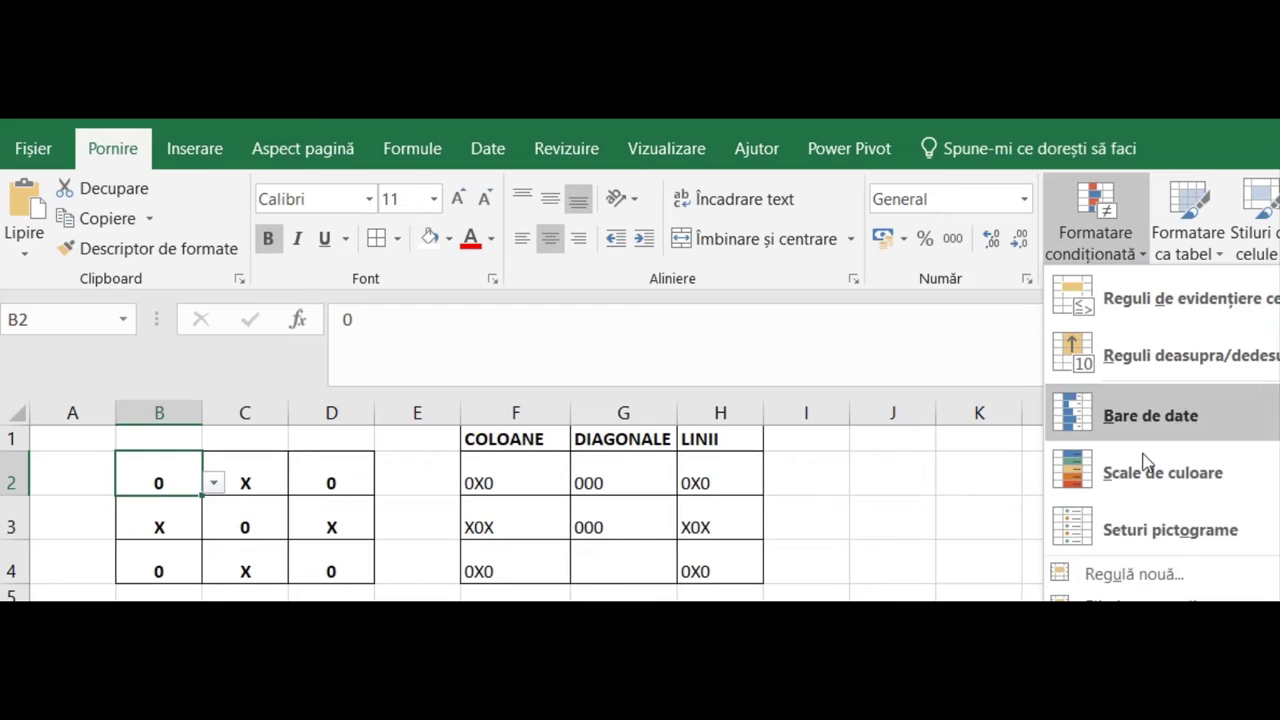
Create a formula-based conditional formatting rule for cell B2 with the condition =F2="000"
{"action": "left_click", "coordinate": [1145, 577]}
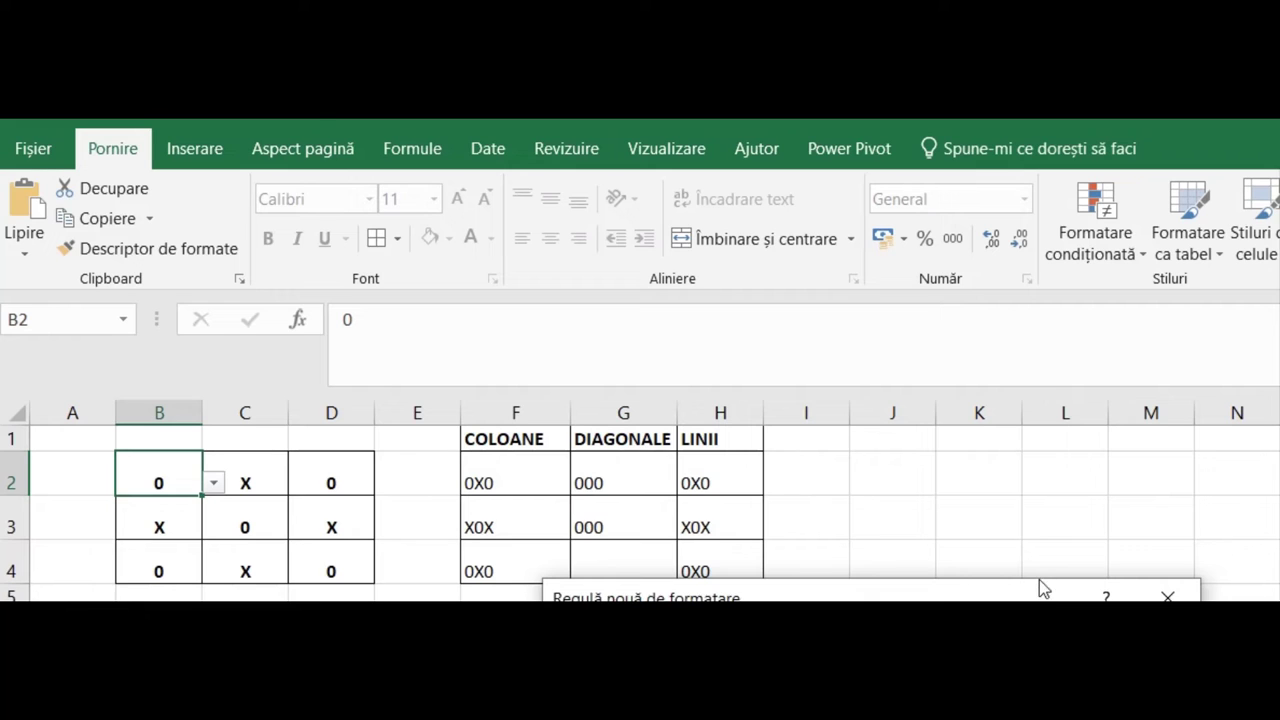
{"action": "left_click_drag", "start_coordinate": [1040, 590], "coordinate": [1040, 107]}
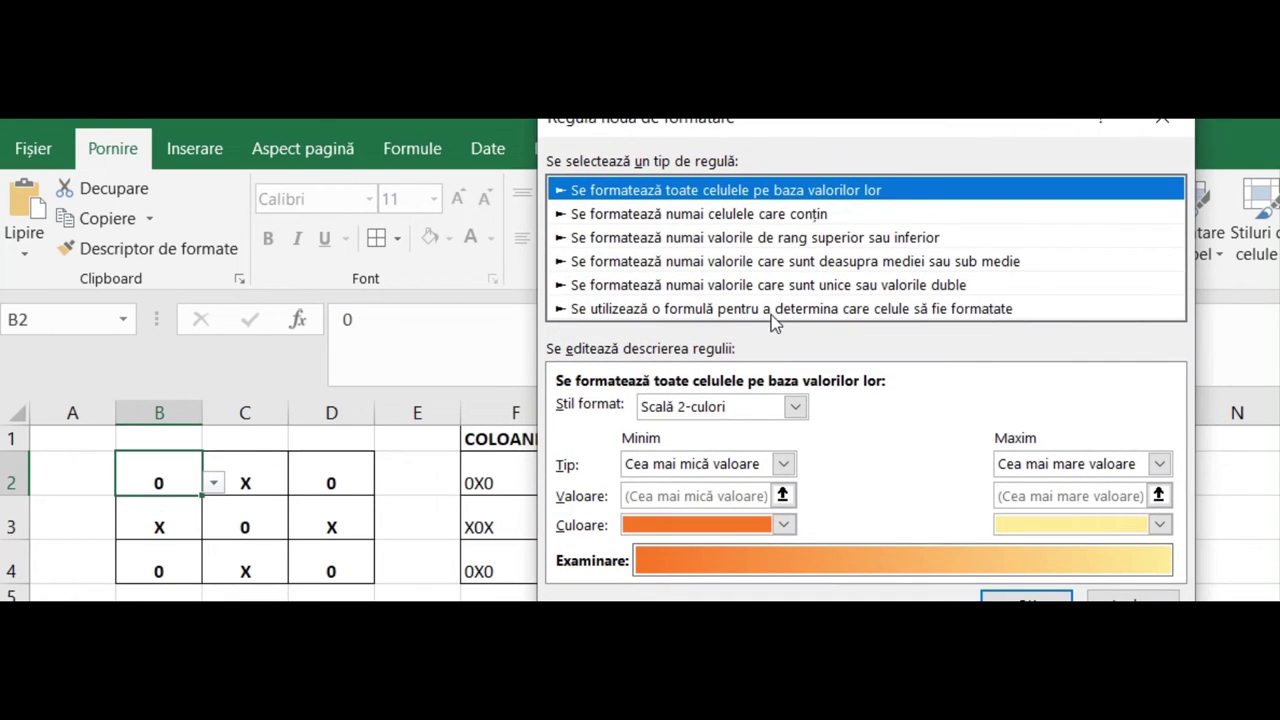
{"action": "left_click", "coordinate": [771, 305]}
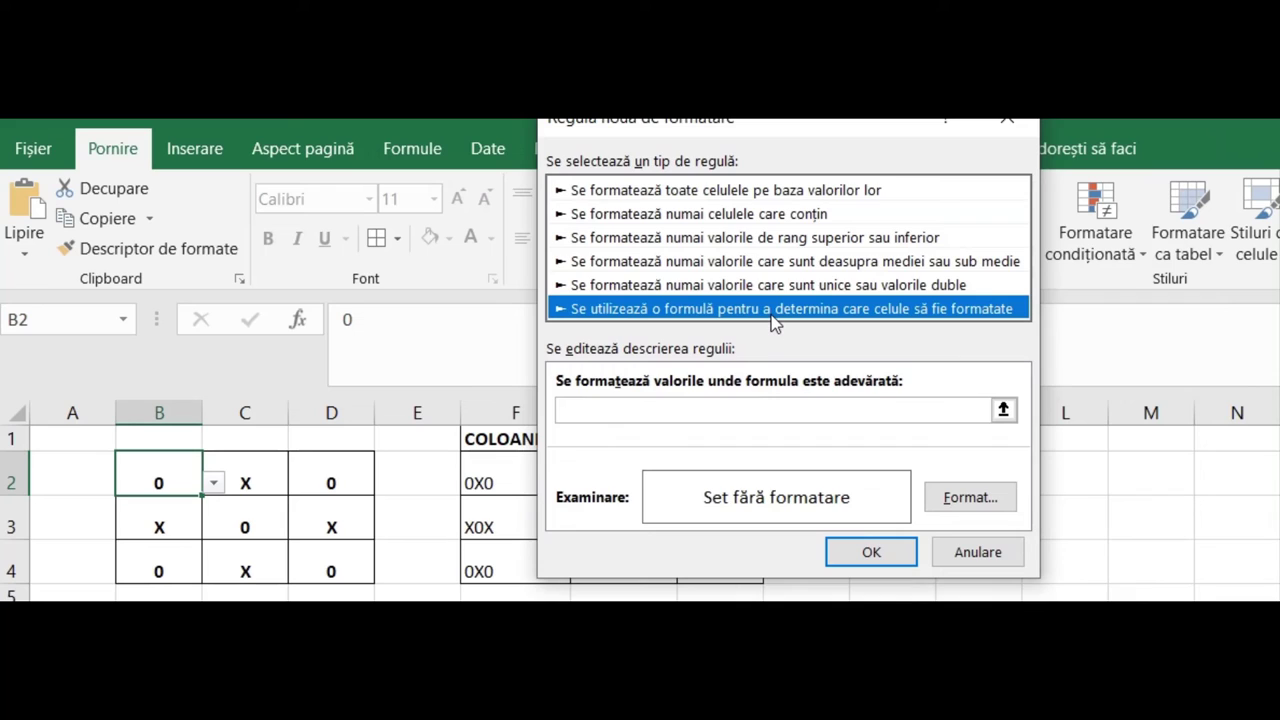
{"action": "left_click", "coordinate": [653, 411]}
{"action": "type", "text": "="}
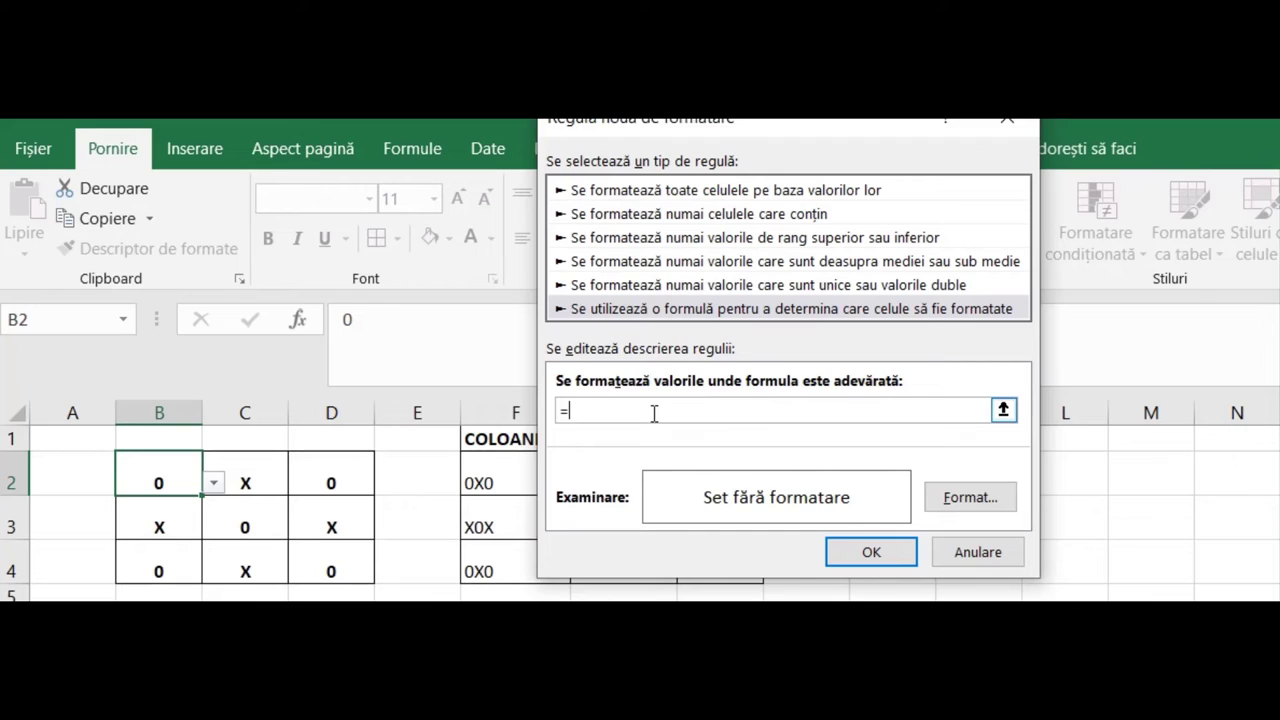
{"action": "type", "text": "F2=\"0"}
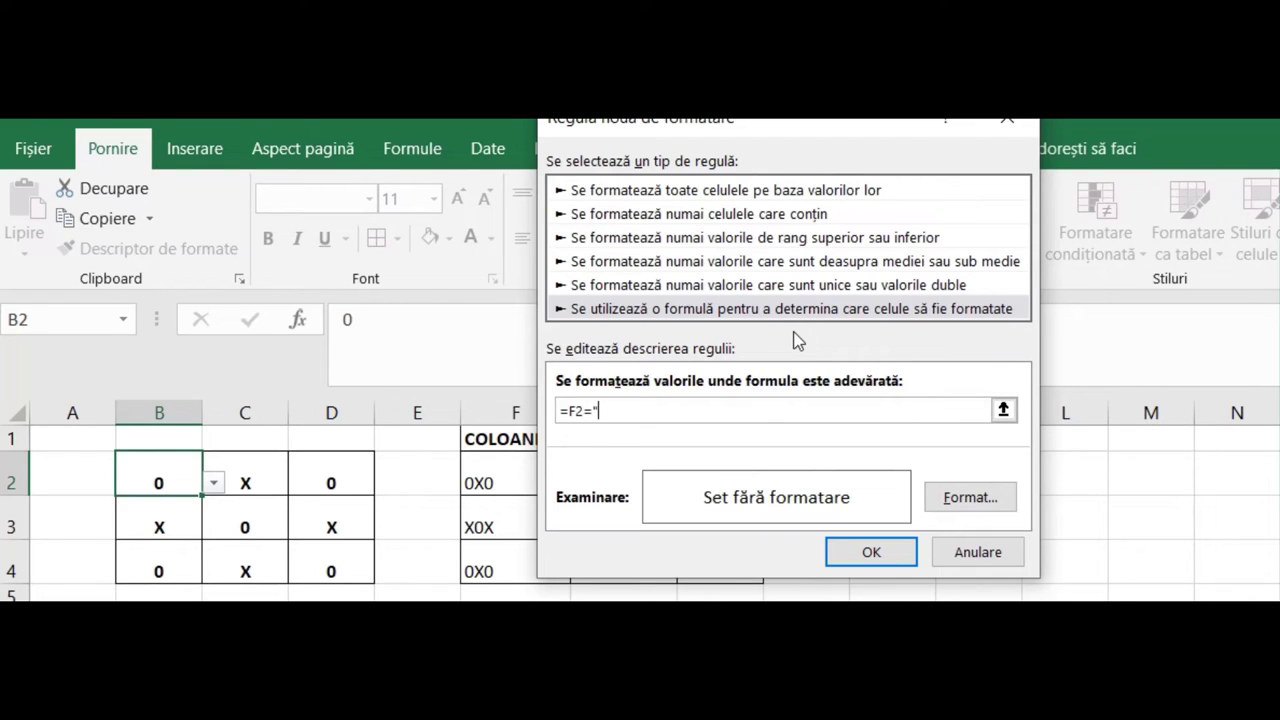
{"action": "type", "text": "00\""}
Give the =F2="000" rule a light green background fill and apply it to cell B2
{"action": "left_click", "coordinate": [962, 498]}
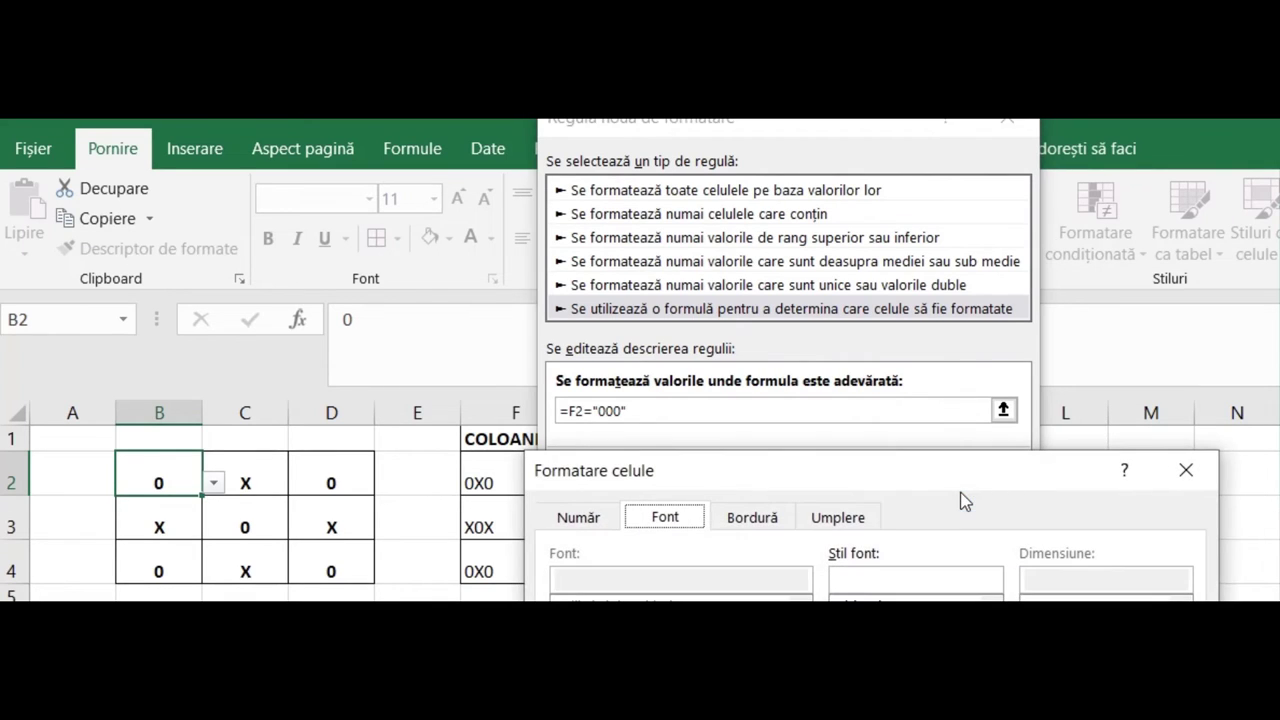
{"action": "left_click_drag", "start_coordinate": [765, 467], "coordinate": [388, 170]}
{"action": "left_click", "coordinate": [442, 217]}
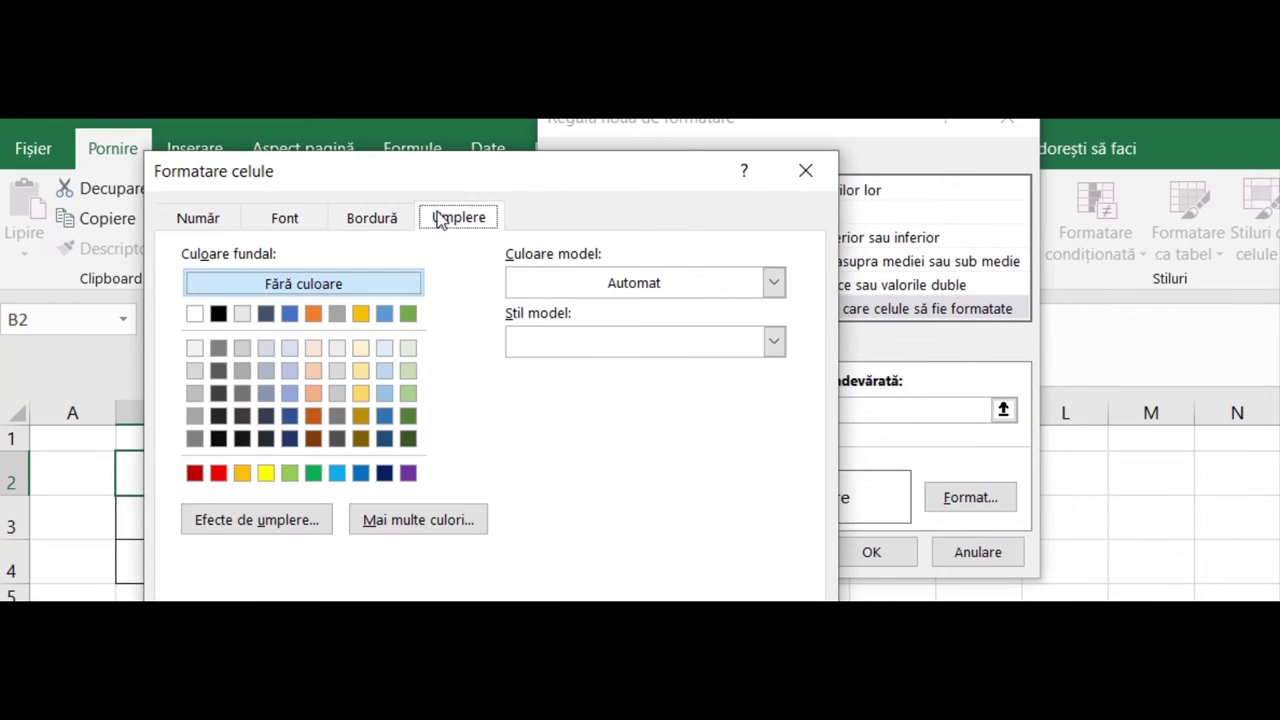
{"action": "left_click", "coordinate": [410, 347]}
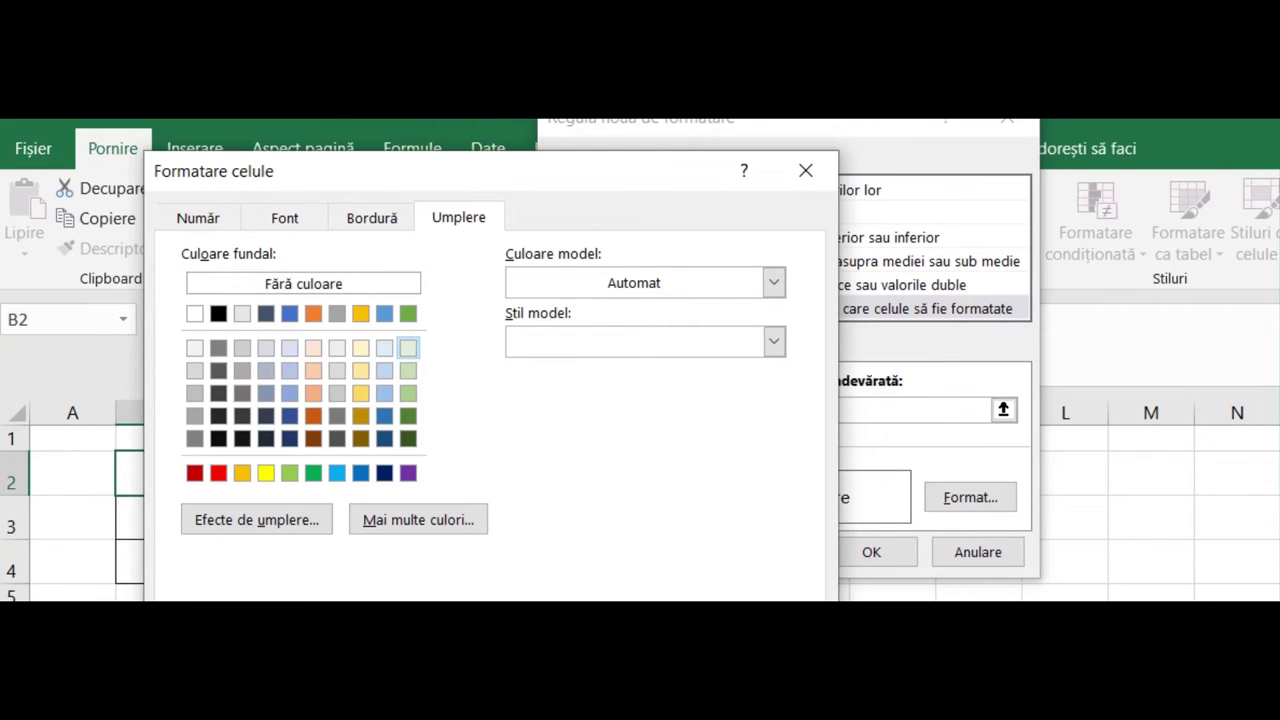
{"action": "key", "text": "Return"}
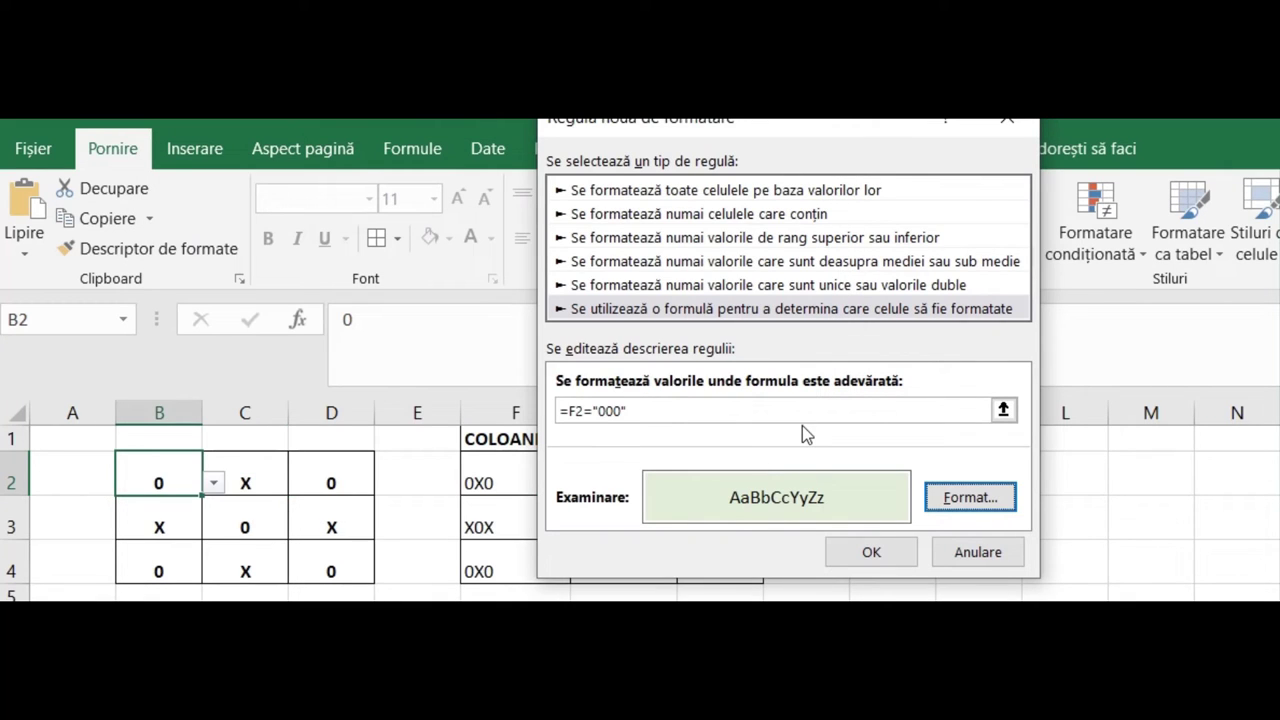
{"action": "left_click", "coordinate": [871, 551]}
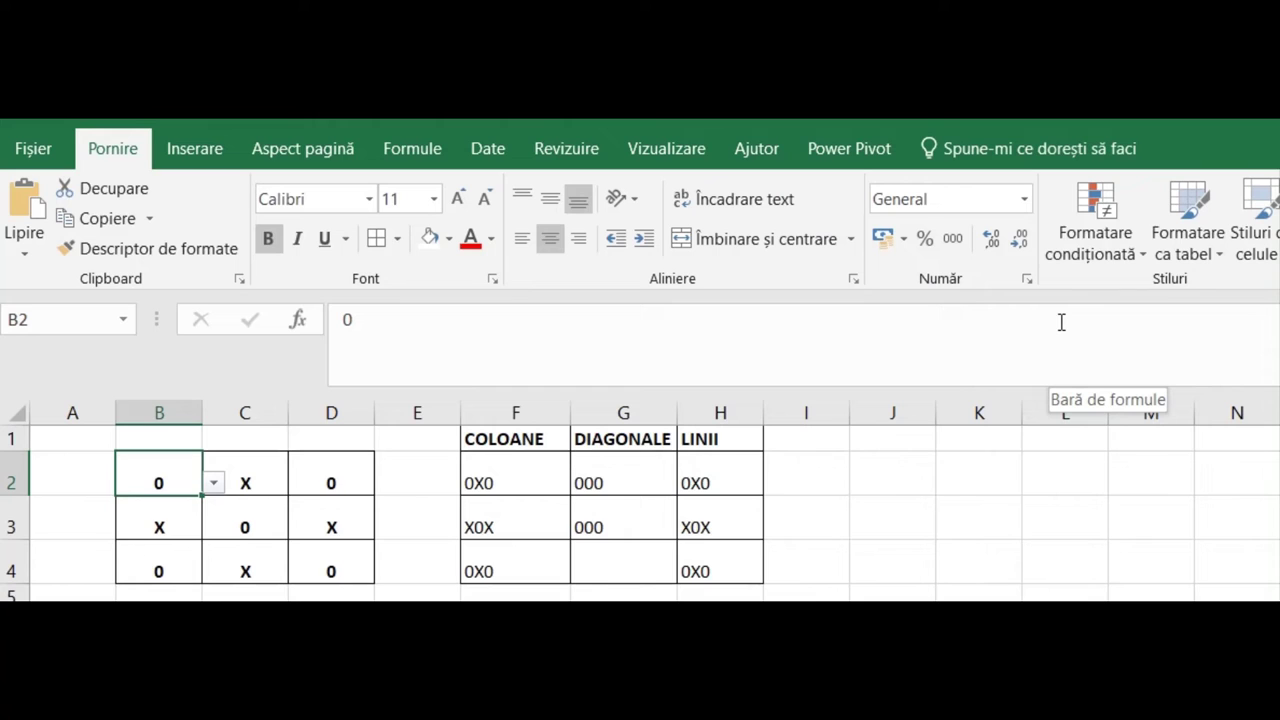
Add a formula-based conditional formatting rule to B2 that fills it light green when =F2="XXX"
{"action": "left_click", "coordinate": [1150, 257]}
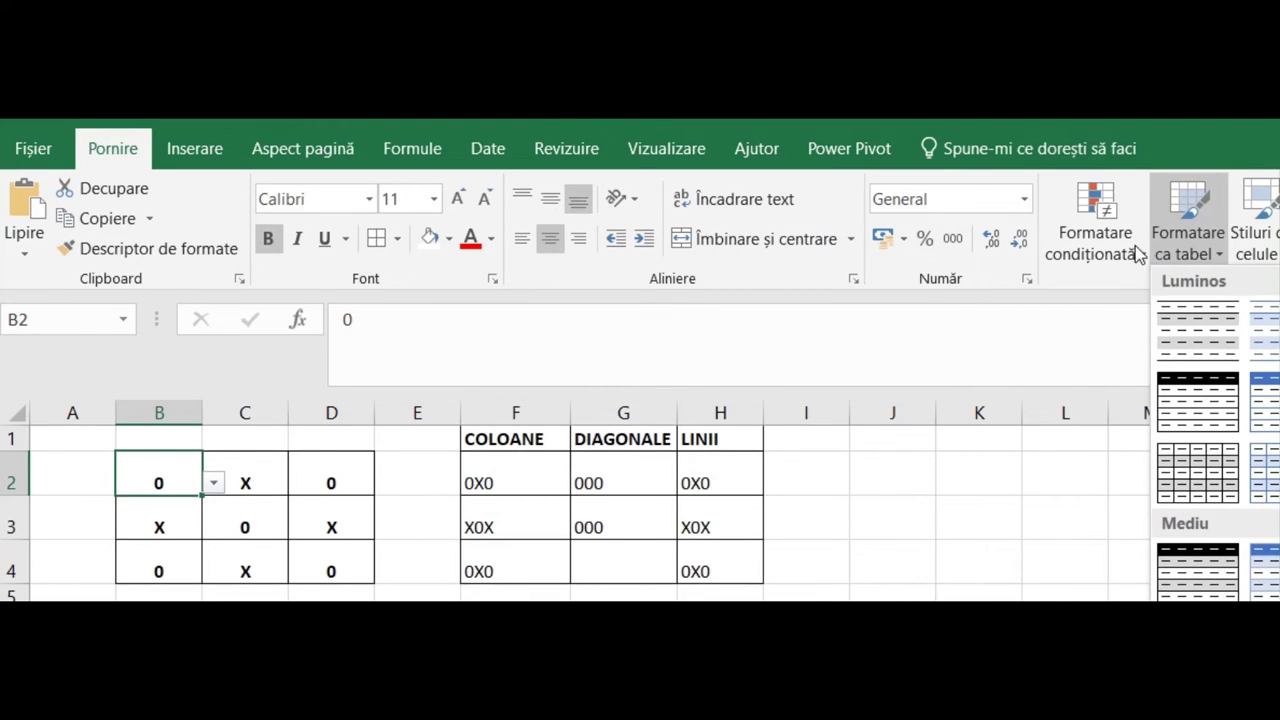
{"action": "left_click", "coordinate": [1132, 252]}
{"action": "left_click", "coordinate": [1162, 577]}
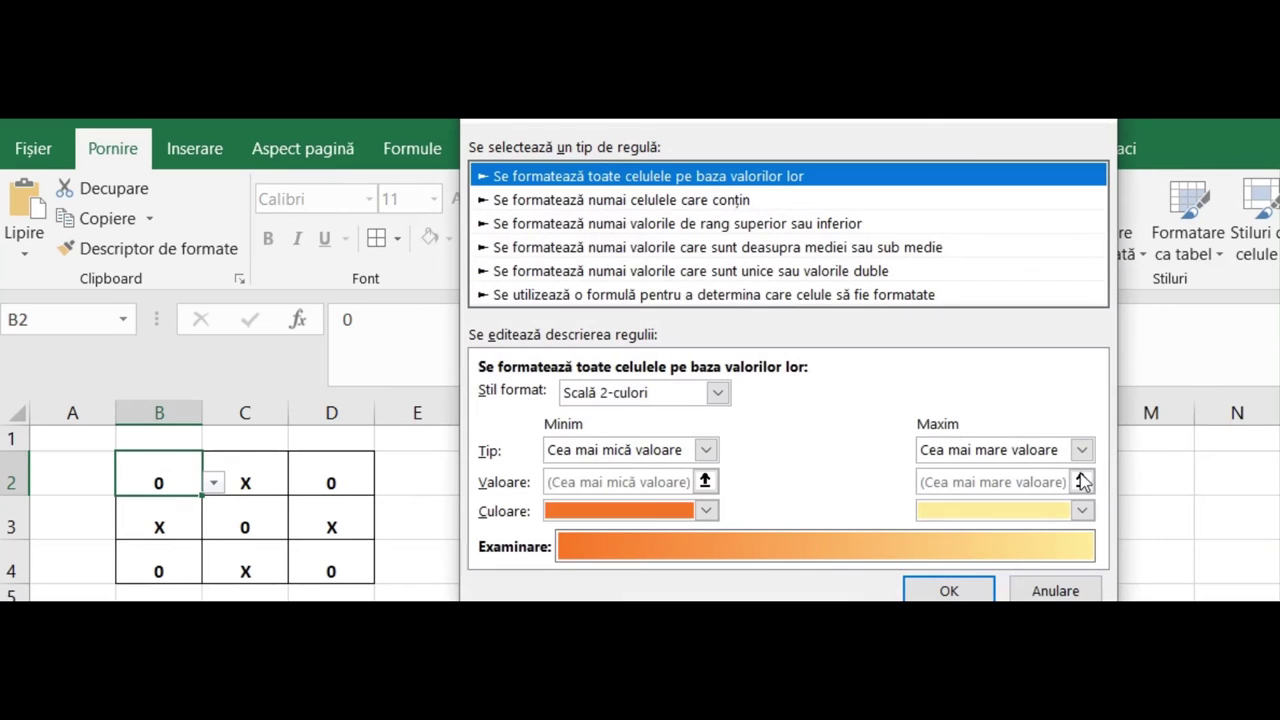
{"action": "left_click", "coordinate": [712, 295]}
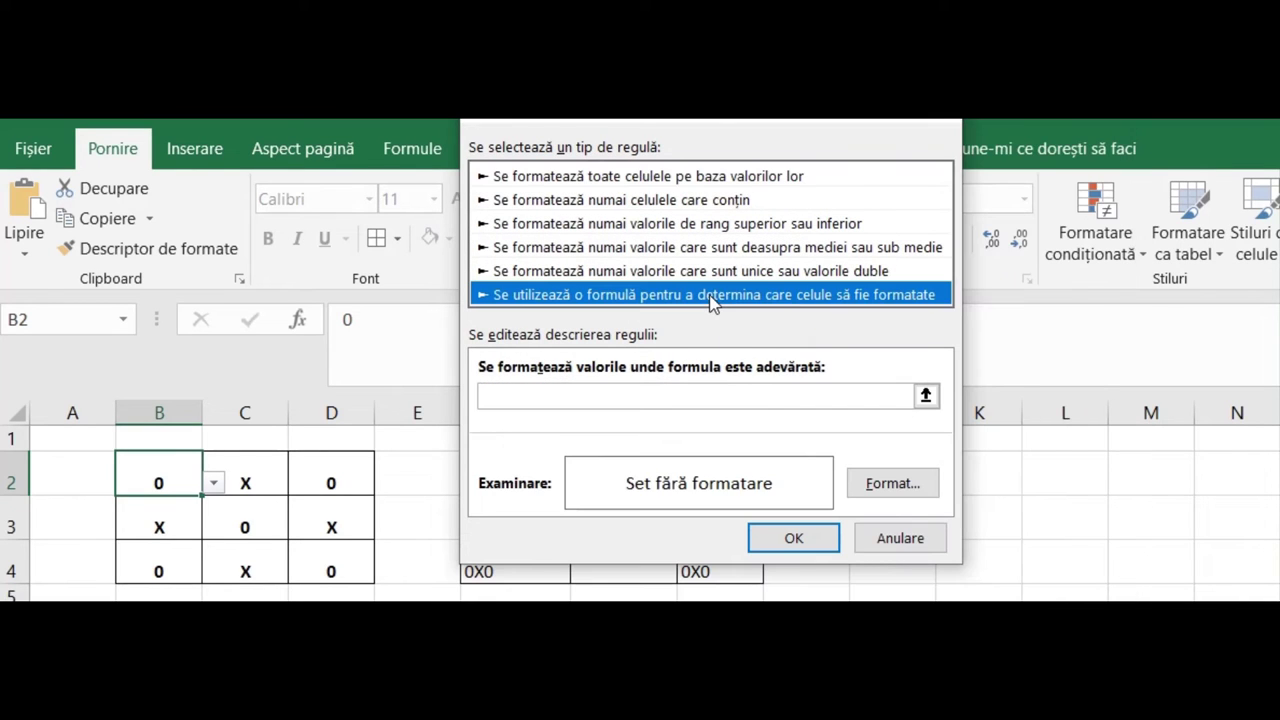
{"action": "left_click", "coordinate": [593, 394]}
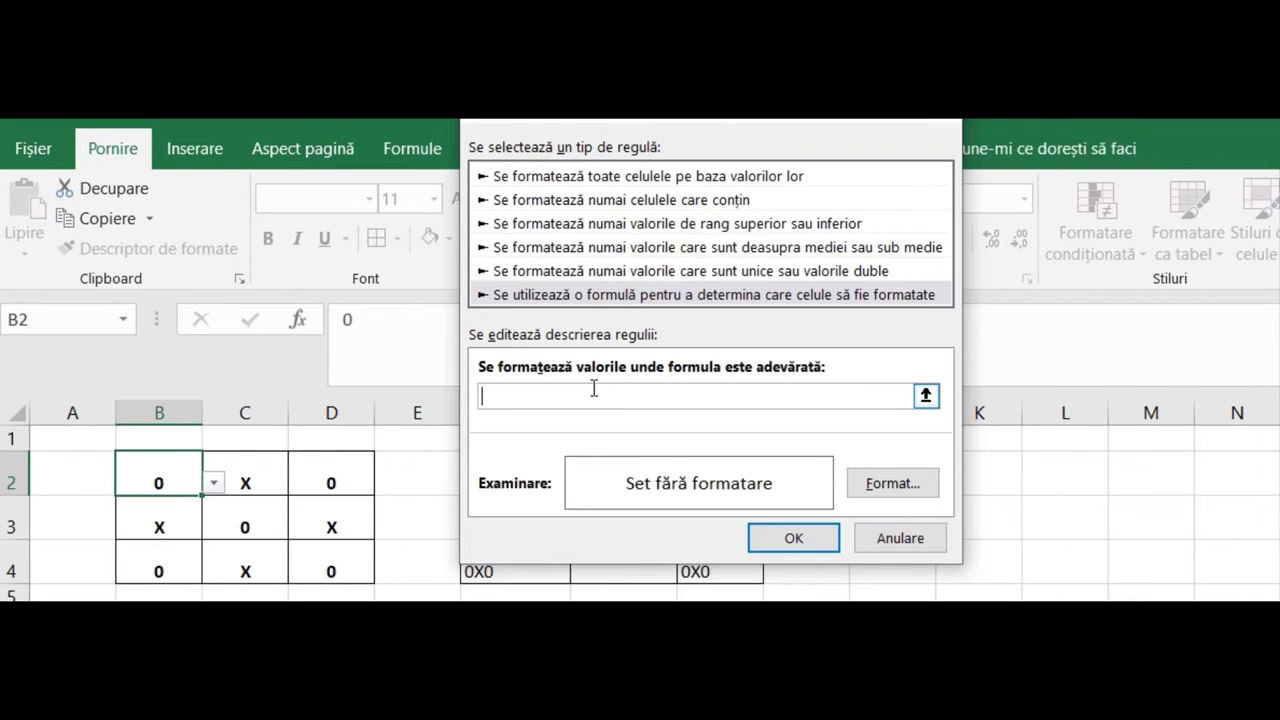
{"action": "type", "text": "=F2=\"XXX\""}
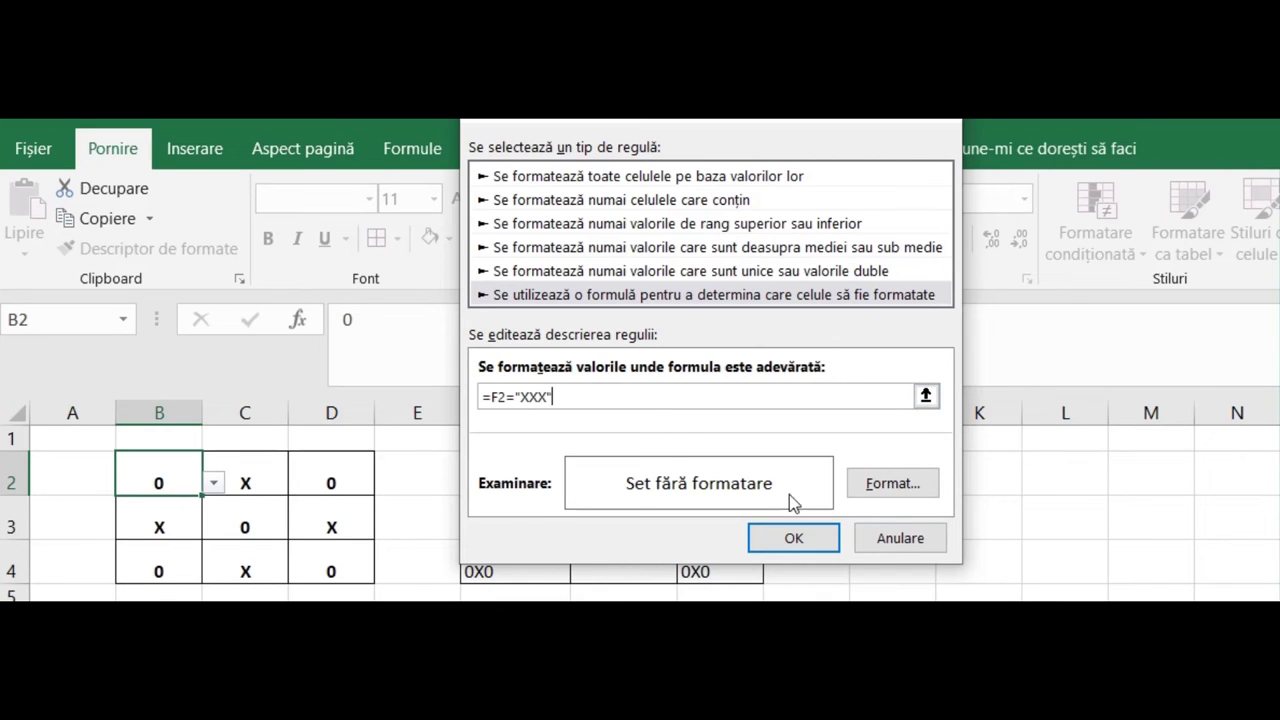
{"action": "left_click", "coordinate": [866, 485]}
{"action": "left_click", "coordinate": [705, 280]}
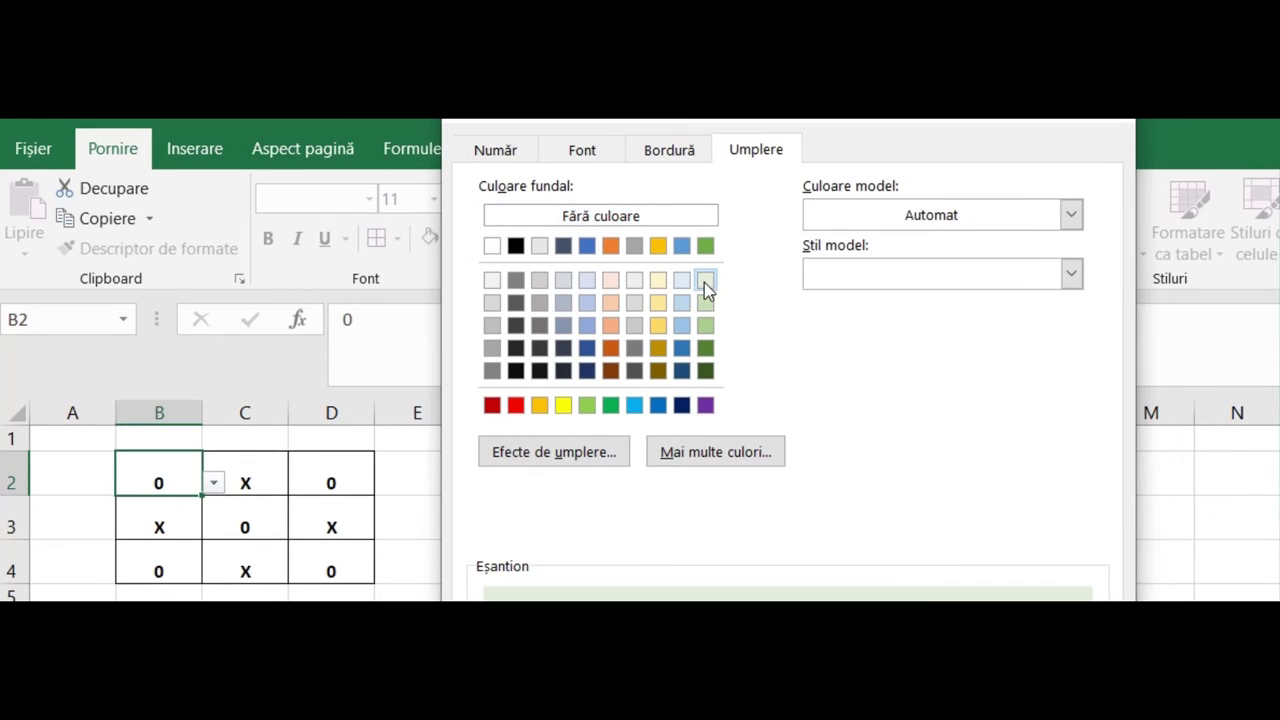
{"action": "key", "text": "Return"}
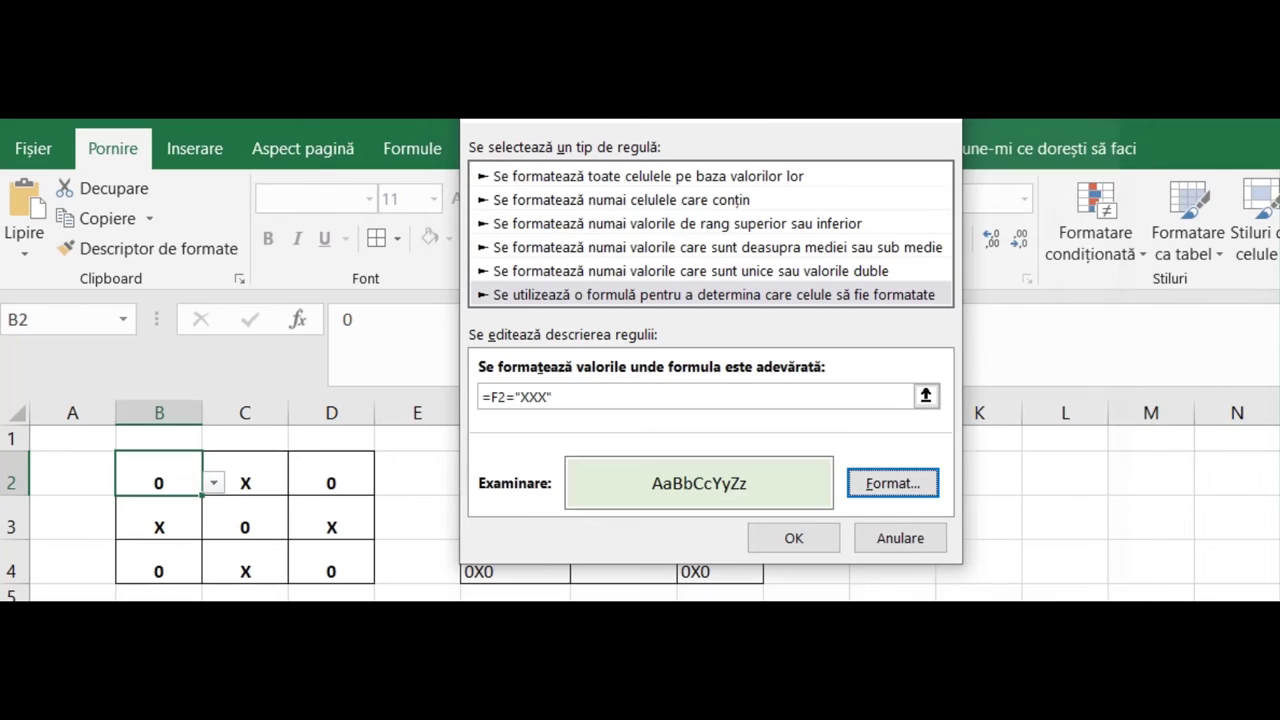
{"action": "left_click", "coordinate": [817, 544]}
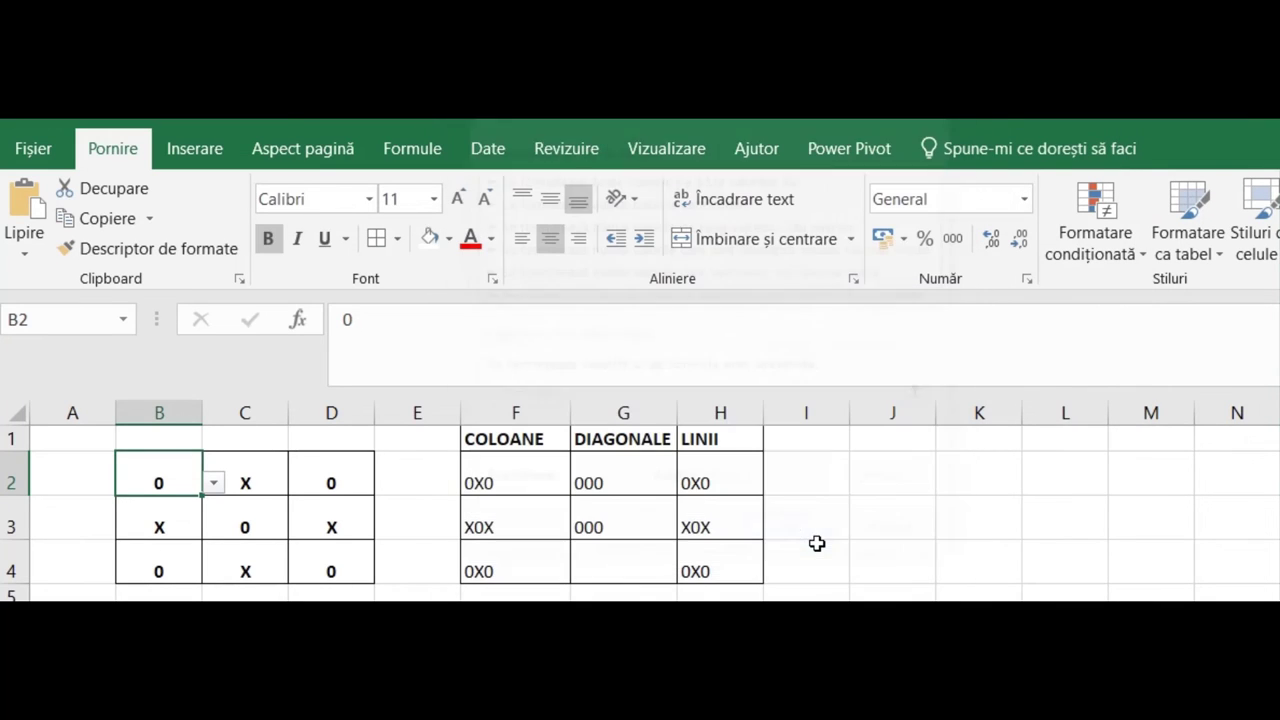
Add a formula-based conditional formatting rule to B2 that fills it light green when =G2="000"
{"action": "left_click", "coordinate": [1143, 262]}
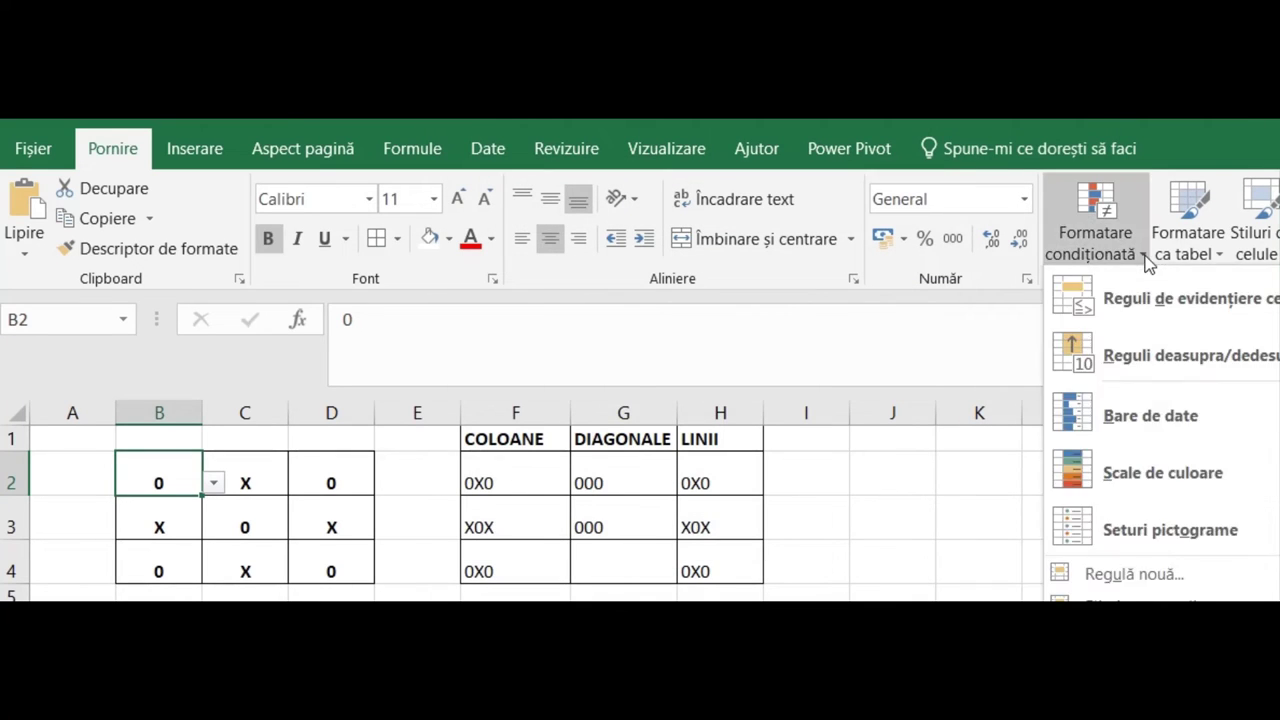
{"action": "left_click", "coordinate": [1151, 568]}
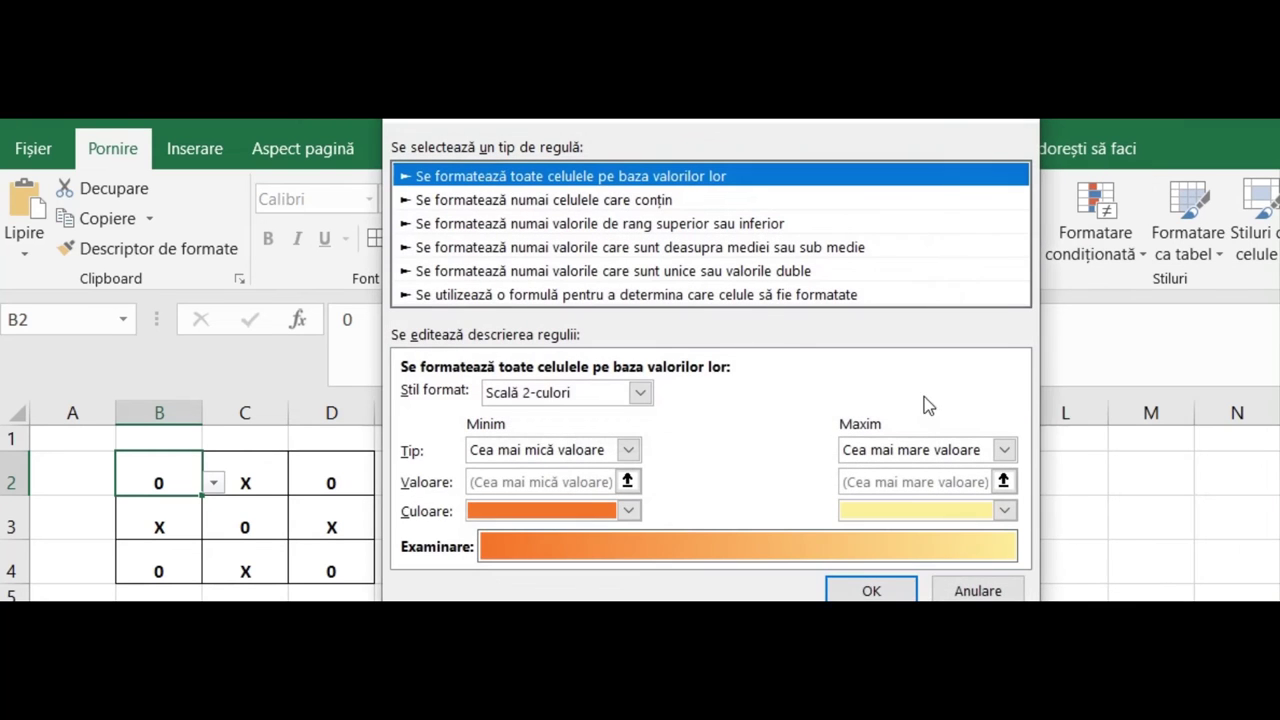
{"action": "left_click", "coordinate": [589, 298]}
{"action": "left_click", "coordinate": [523, 393]}
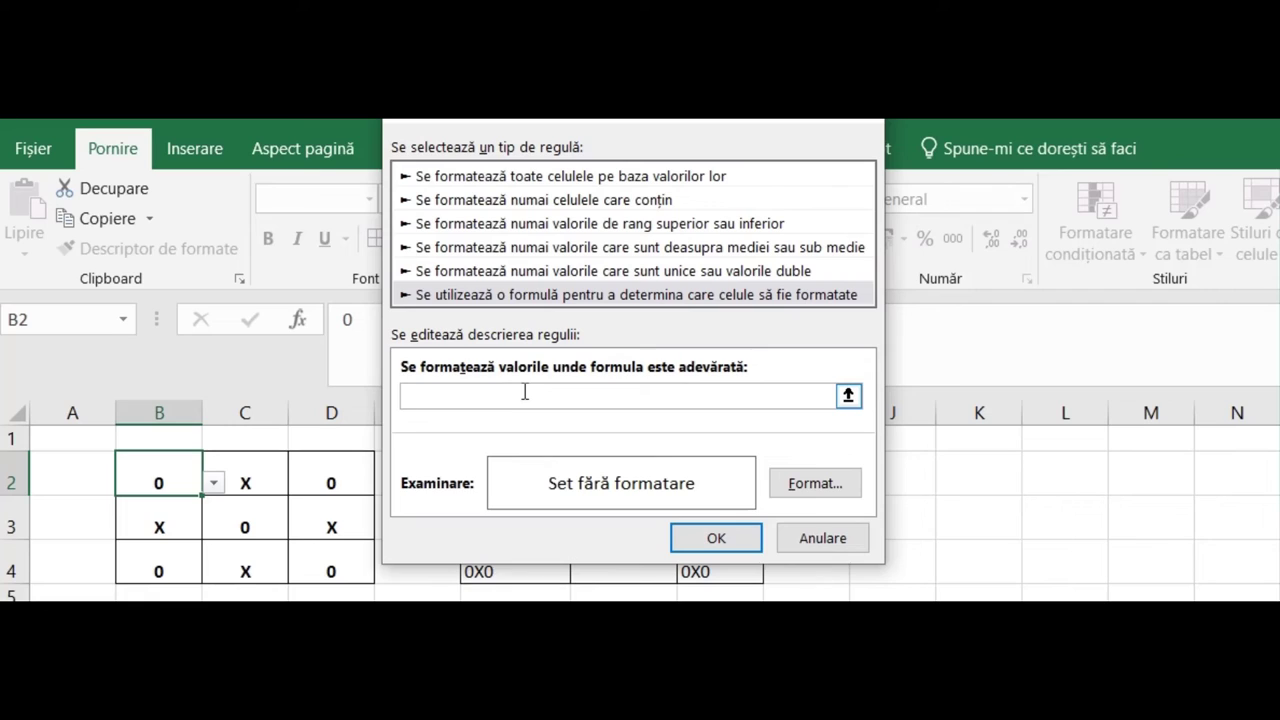
{"action": "type", "text": "=G2=\"000\""}
{"action": "left_click", "coordinate": [815, 483]}
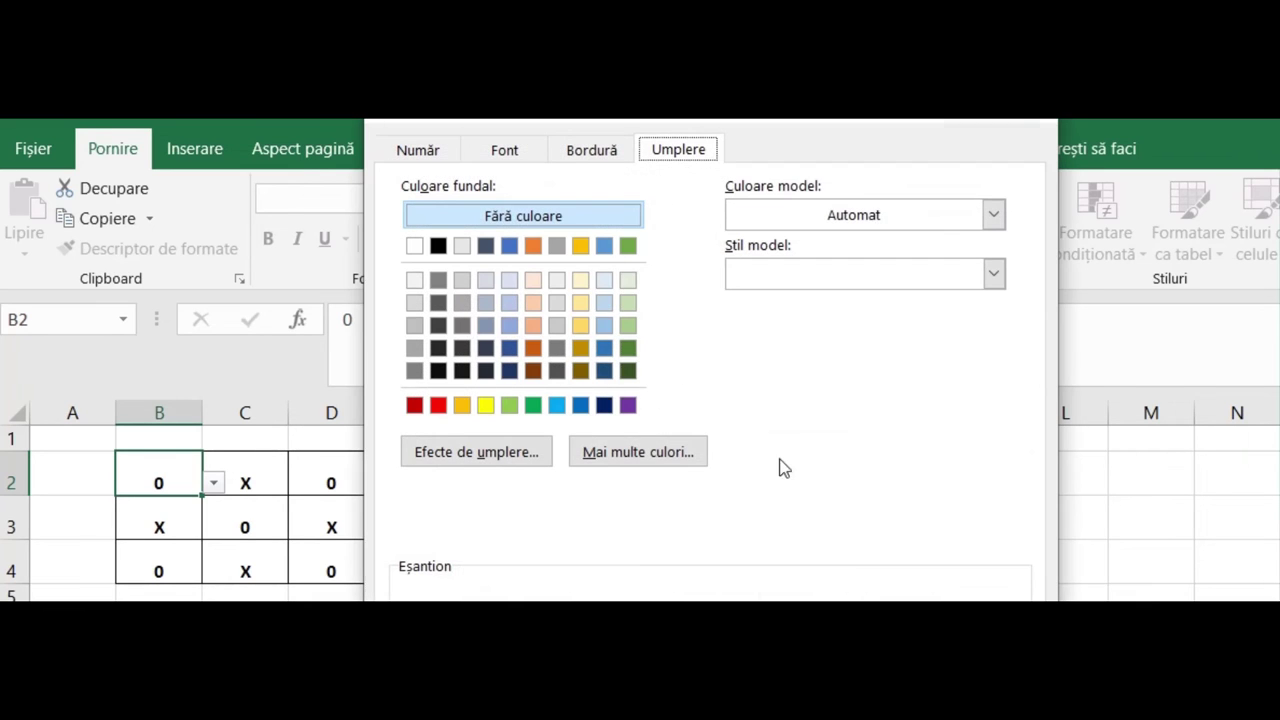
{"action": "left_click", "coordinate": [627, 279]}
{"action": "key", "text": "Return"}
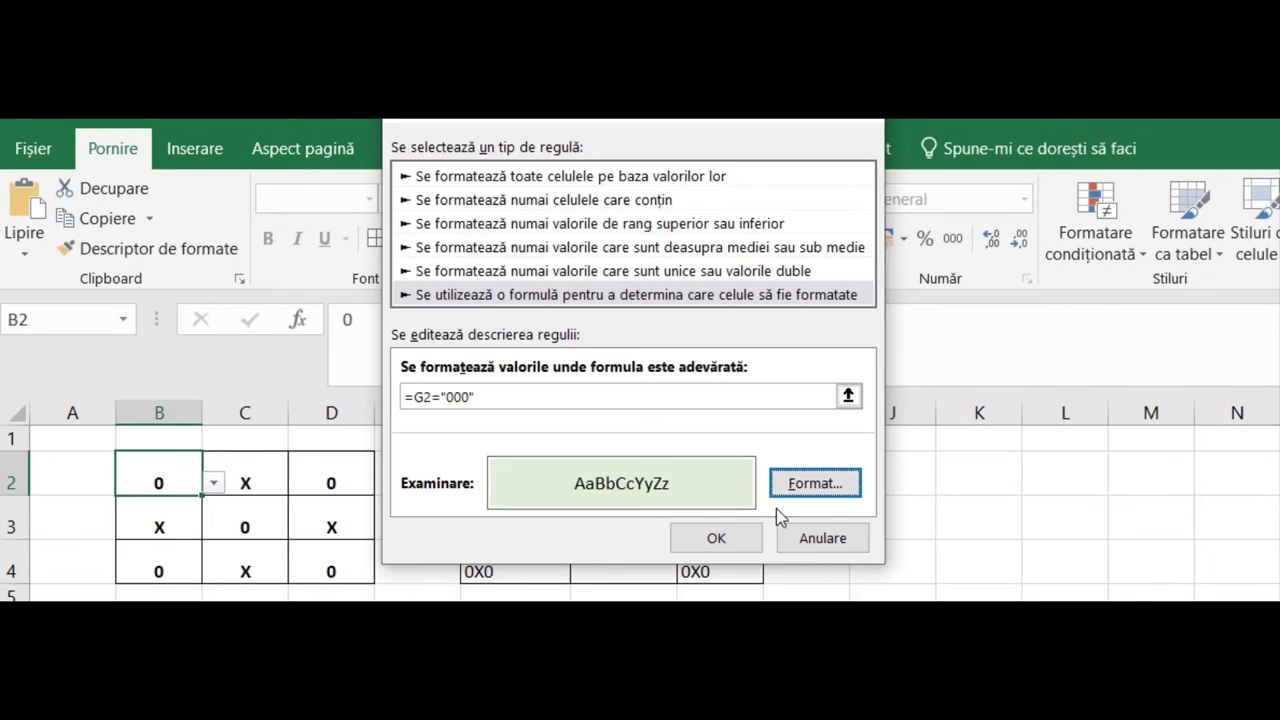
{"action": "left_click", "coordinate": [716, 538]}
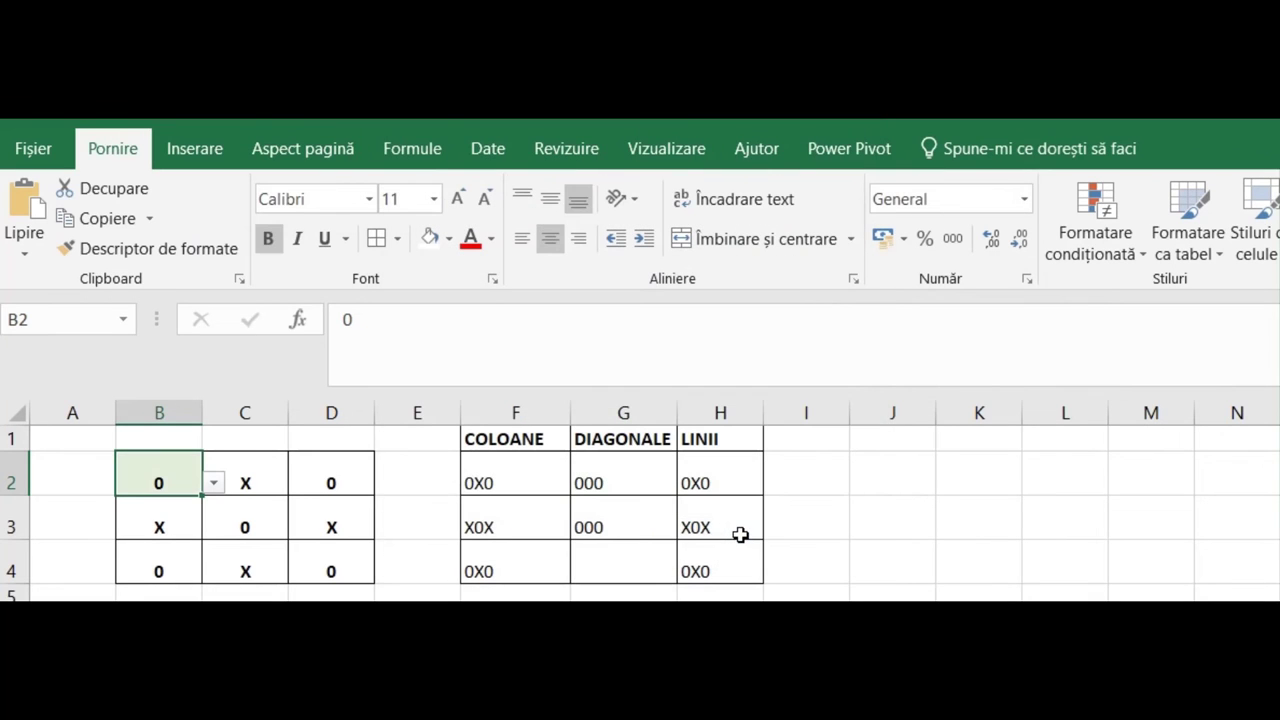
Add a formula-based conditional formatting rule to B2 that fills it light green when =G2="XXX"
{"action": "left_click", "coordinate": [1147, 253]}
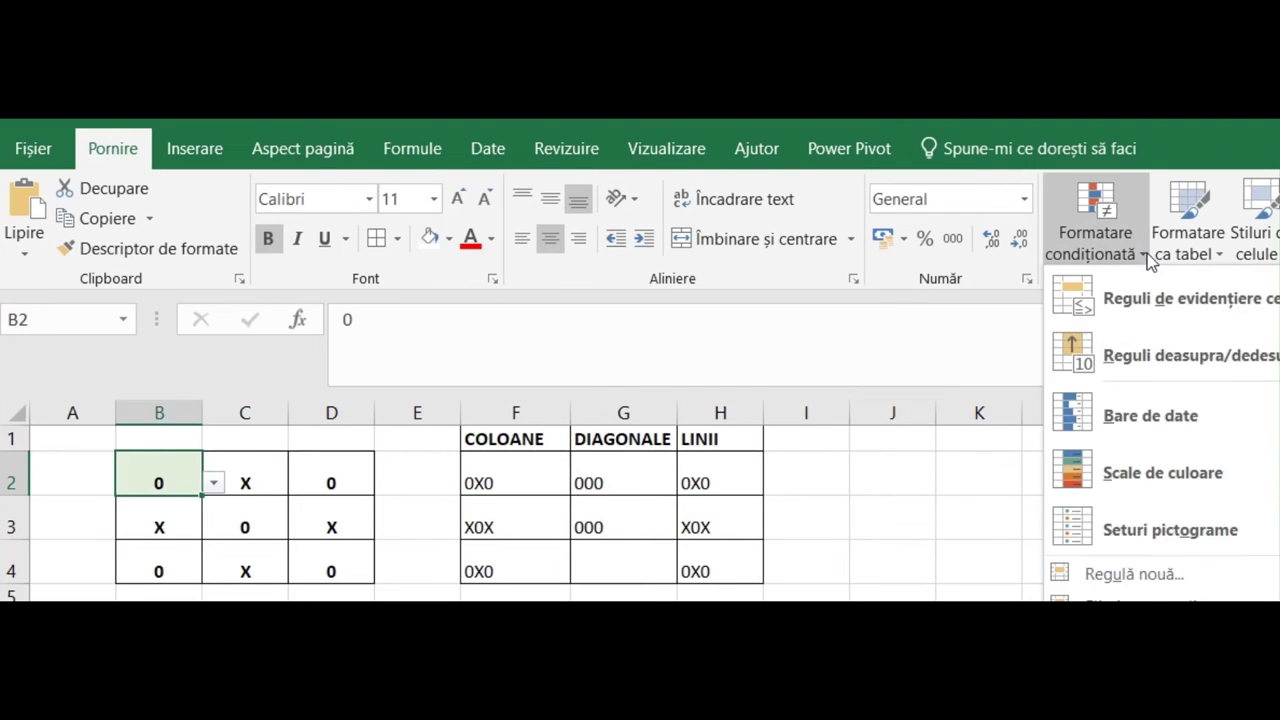
{"action": "left_click", "coordinate": [1133, 574]}
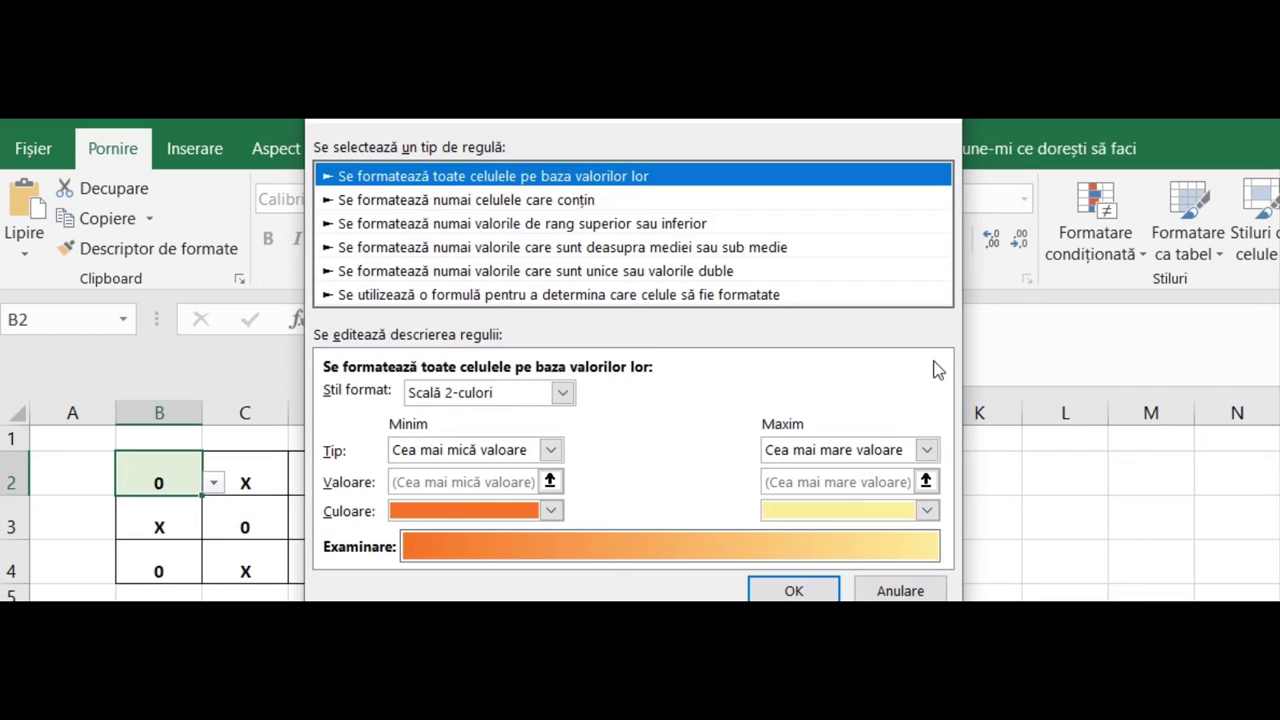
{"action": "left_click", "coordinate": [592, 300]}
{"action": "left_click", "coordinate": [514, 394]}
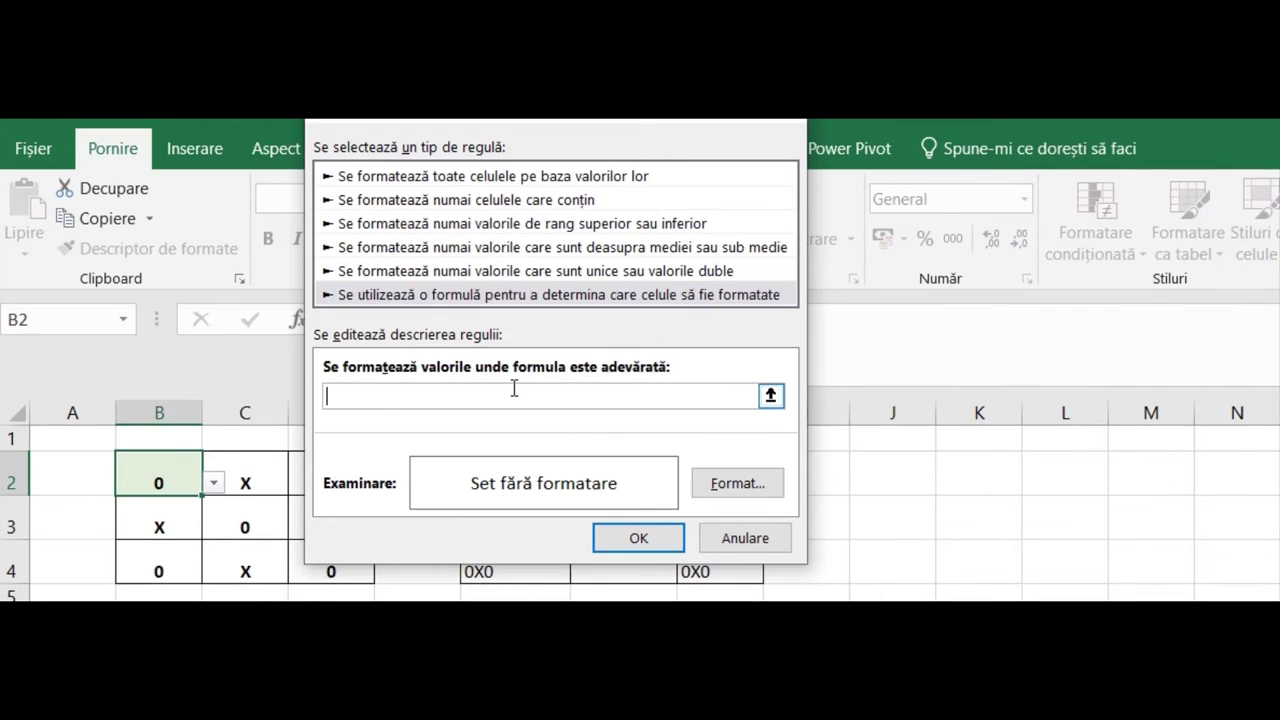
{"action": "type", "text": "=G2=\"XXX\""}
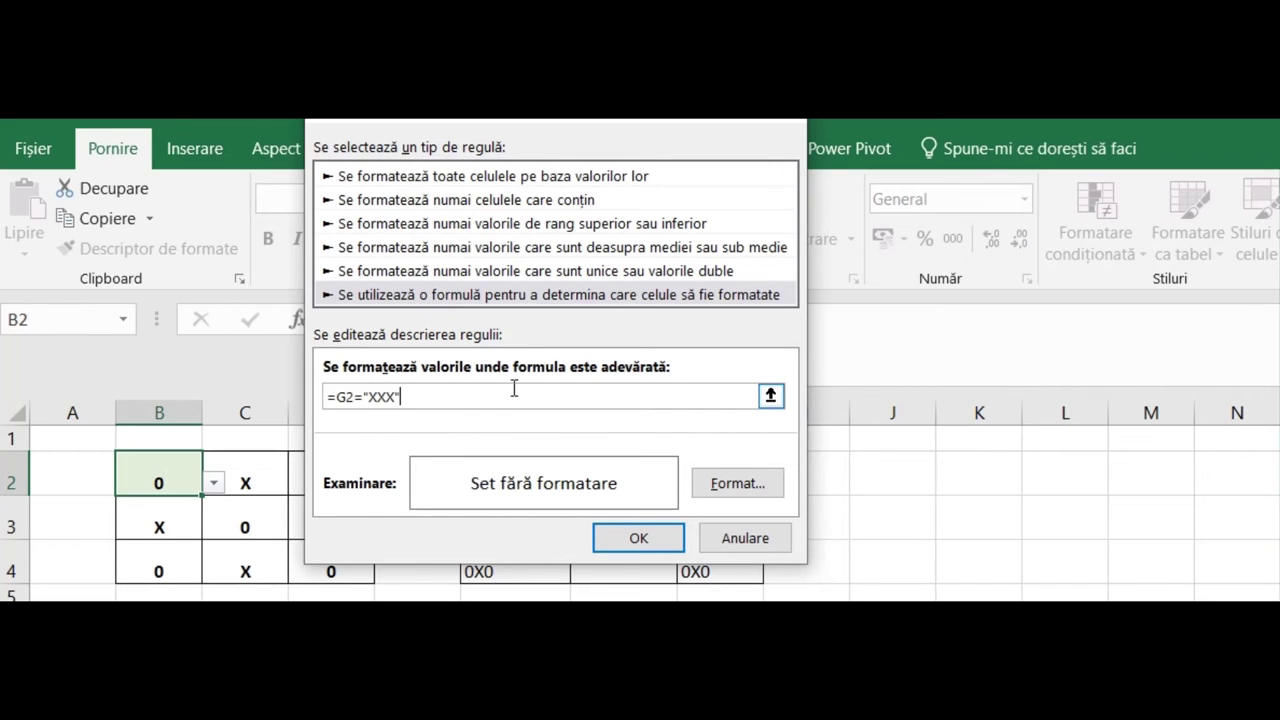
{"action": "left_click", "coordinate": [737, 483]}
{"action": "left_click", "coordinate": [550, 280]}
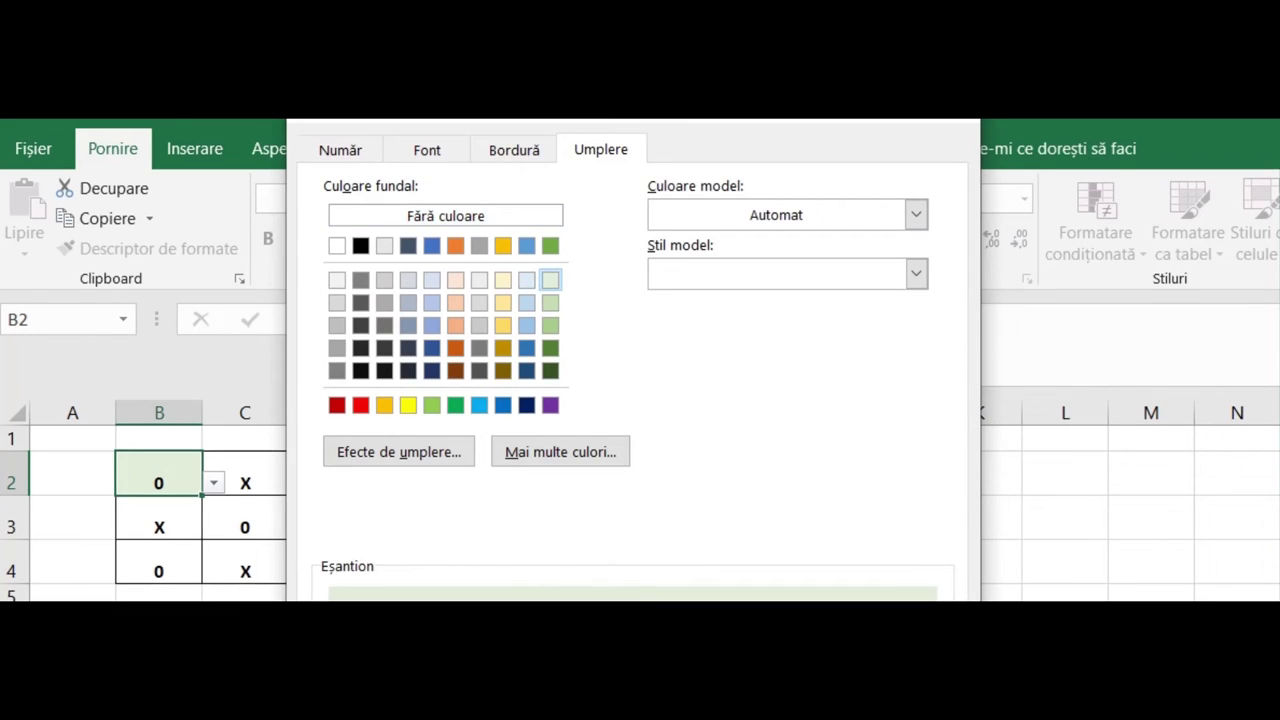
{"action": "key", "text": "Return"}
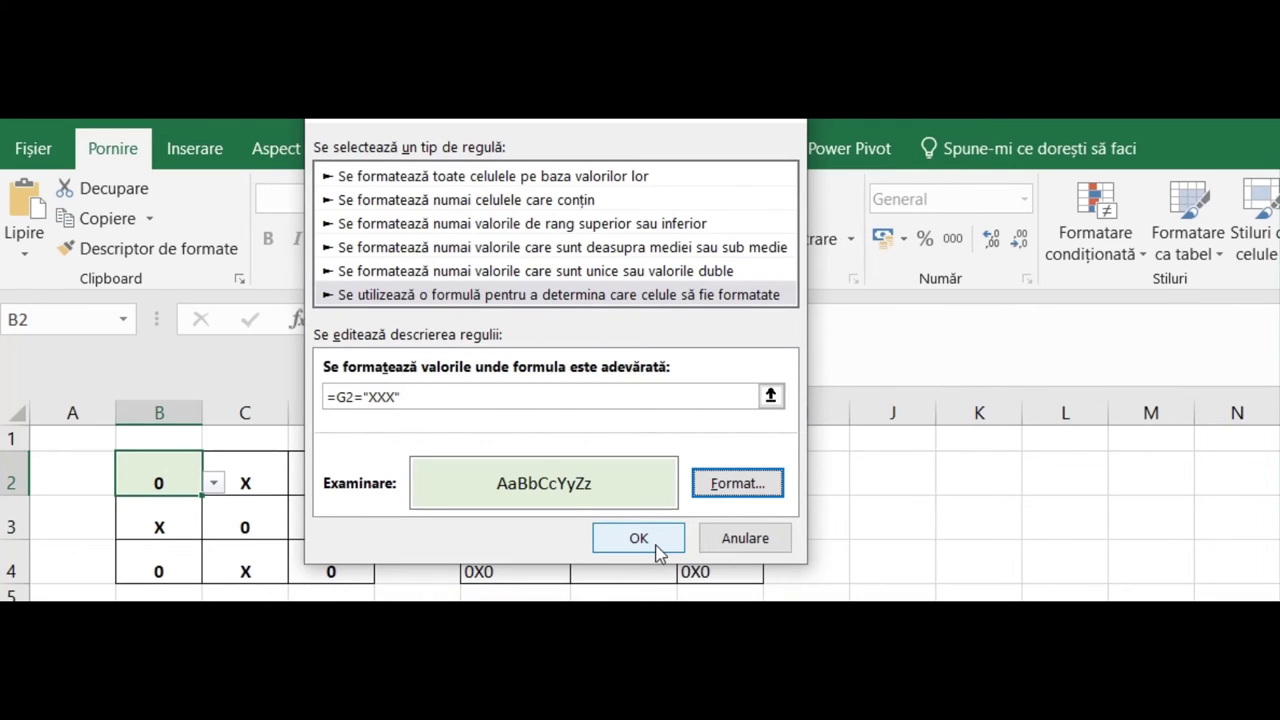
{"action": "left_click", "coordinate": [645, 537]}
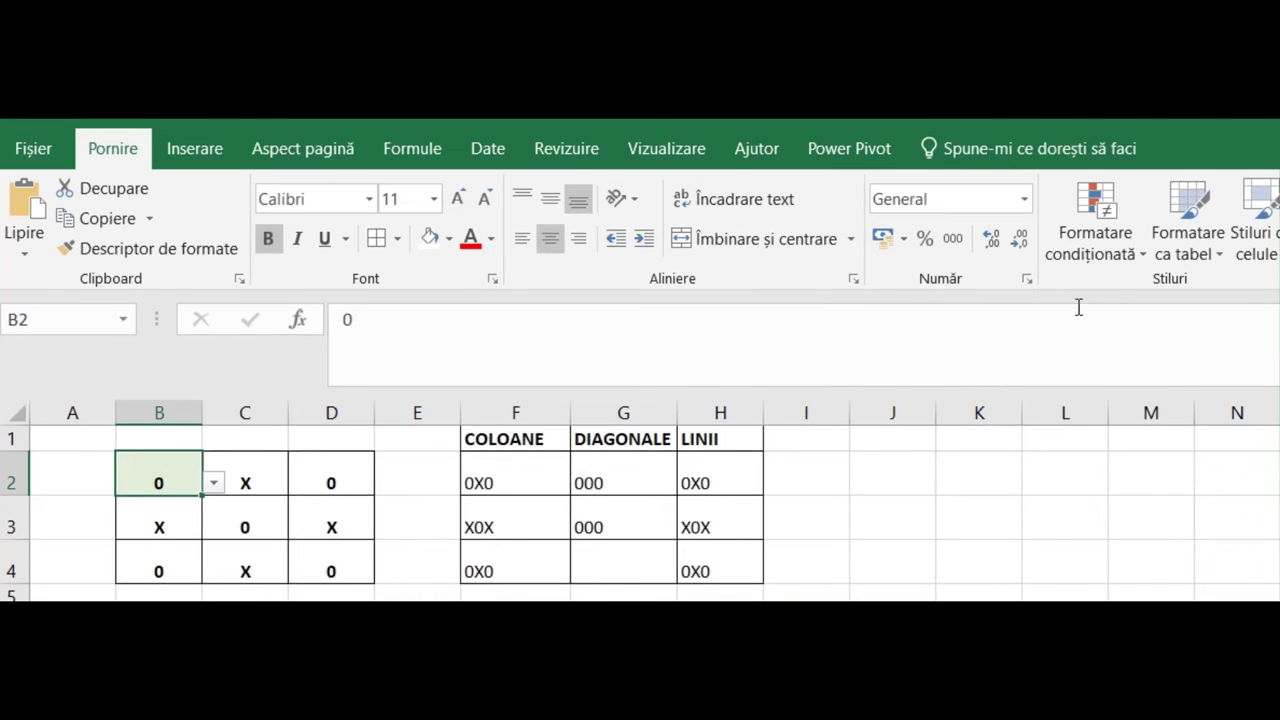
Add a formula-based conditional formatting rule to B2 that fills it light green when =H2="000"
{"action": "left_click", "coordinate": [1139, 252]}
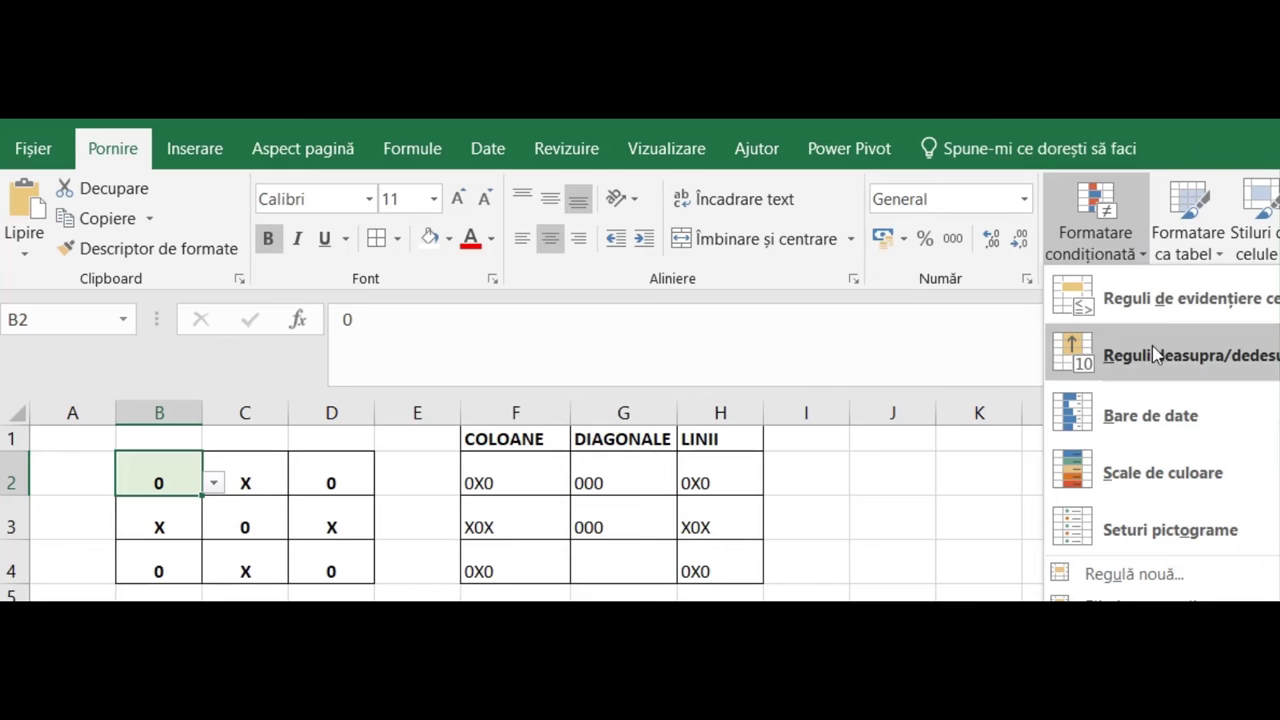
{"action": "left_click", "coordinate": [1168, 576]}
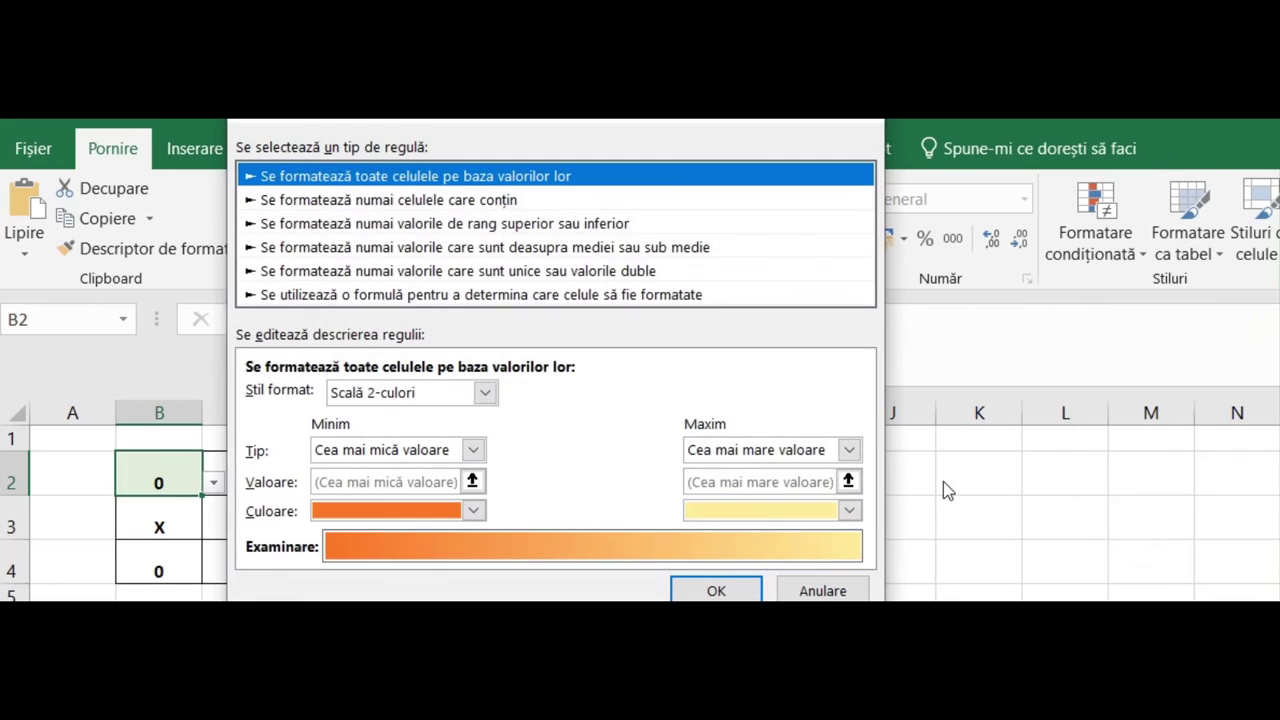
{"action": "left_click", "coordinate": [468, 295]}
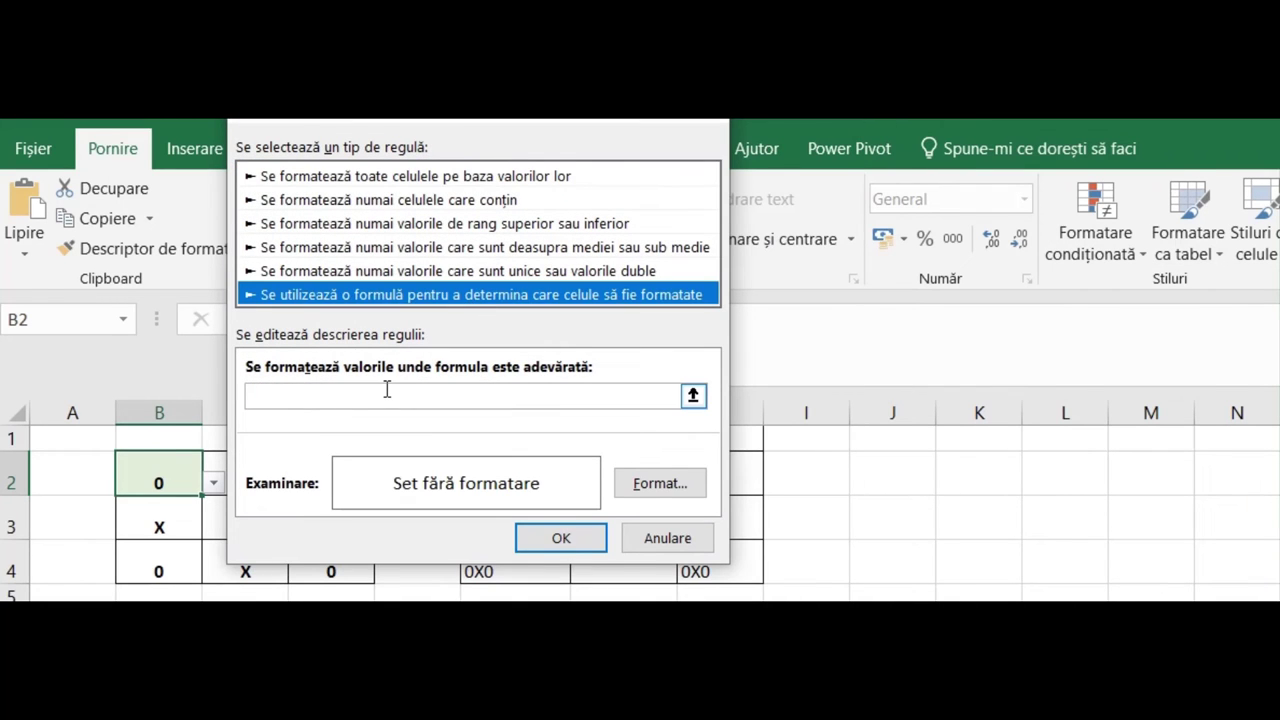
{"action": "left_click", "coordinate": [386, 392]}
{"action": "type", "text": "="}
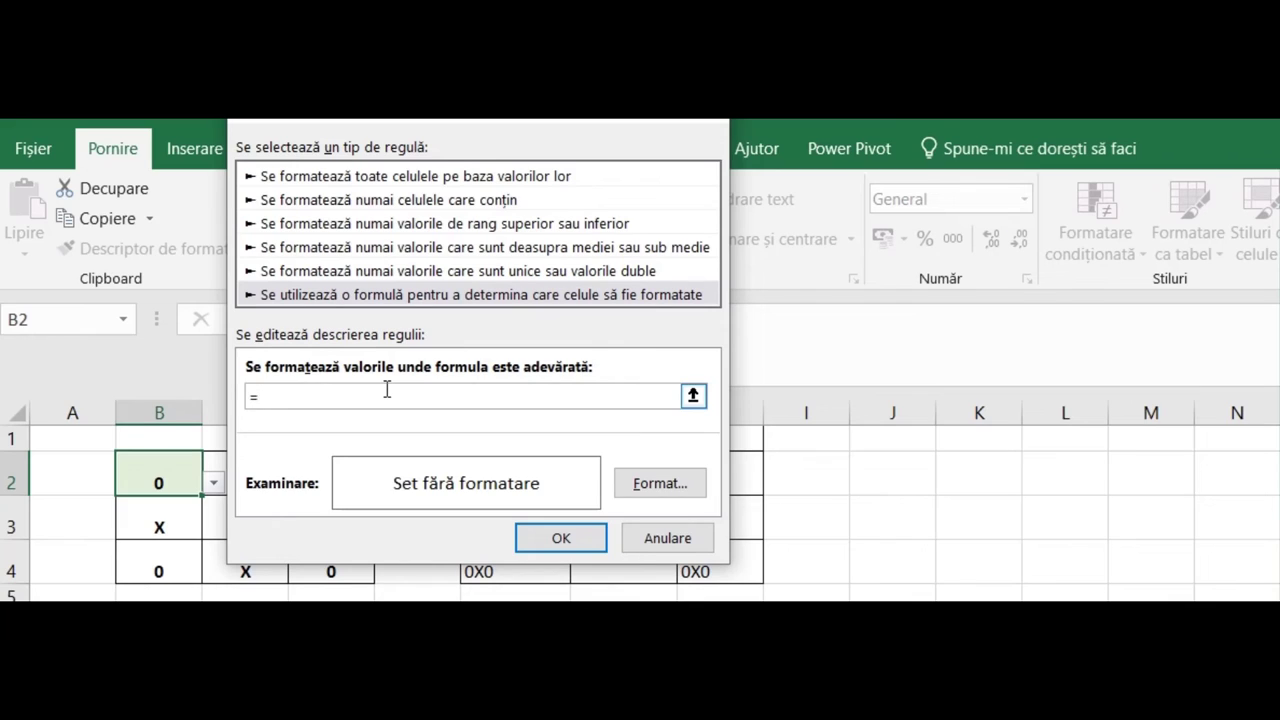
{"action": "type", "text": "H2=\"000\""}
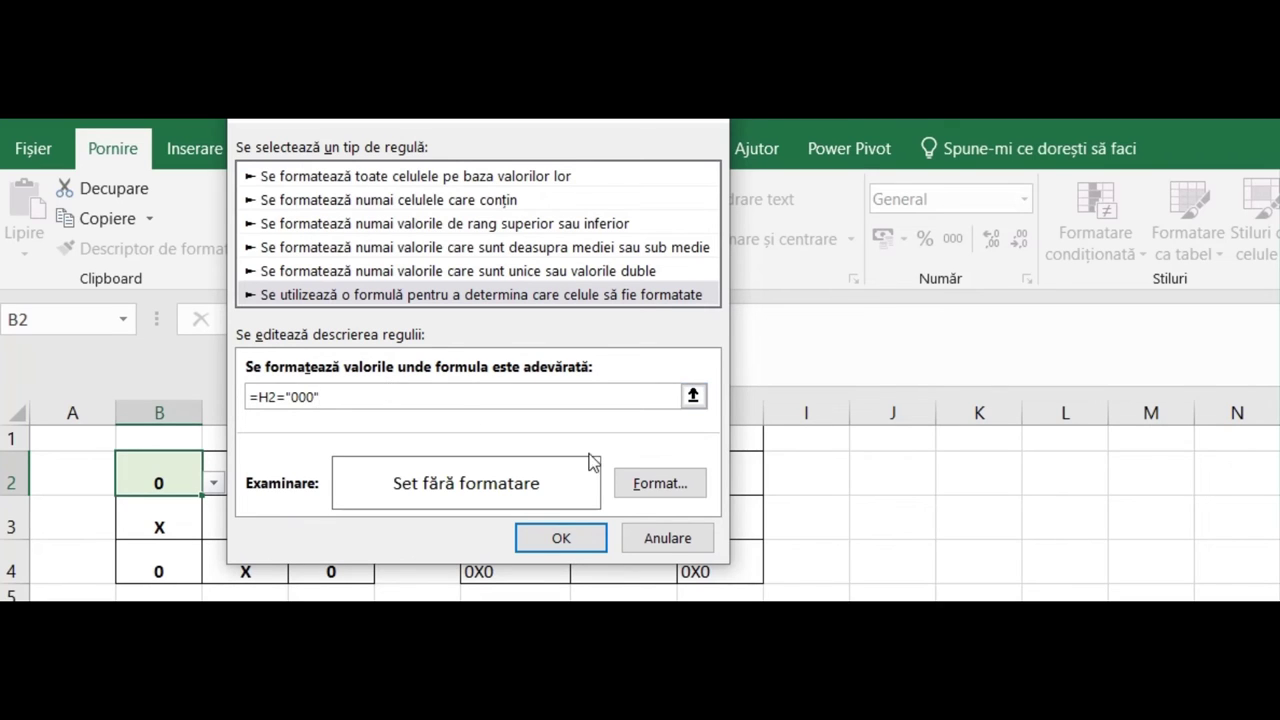
{"action": "left_click", "coordinate": [648, 484]}
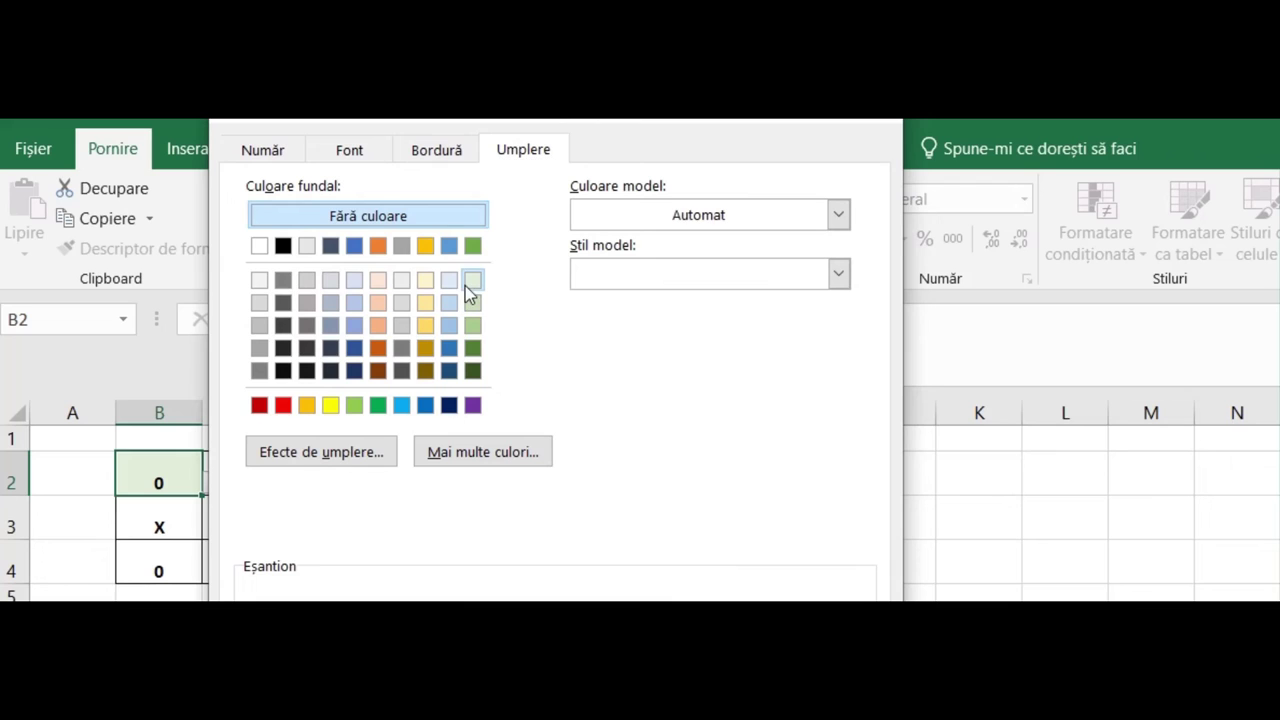
{"action": "left_click", "coordinate": [471, 281]}
{"action": "key", "text": "Return"}
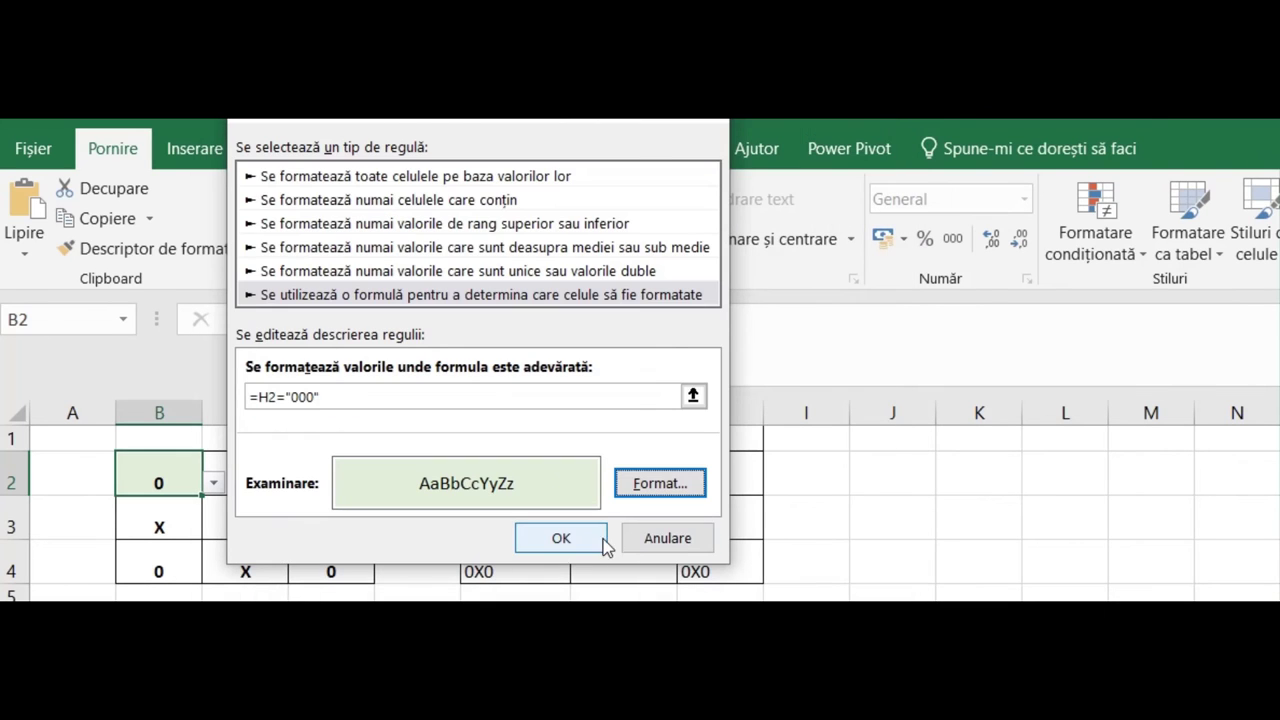
{"action": "left_click", "coordinate": [562, 535]}
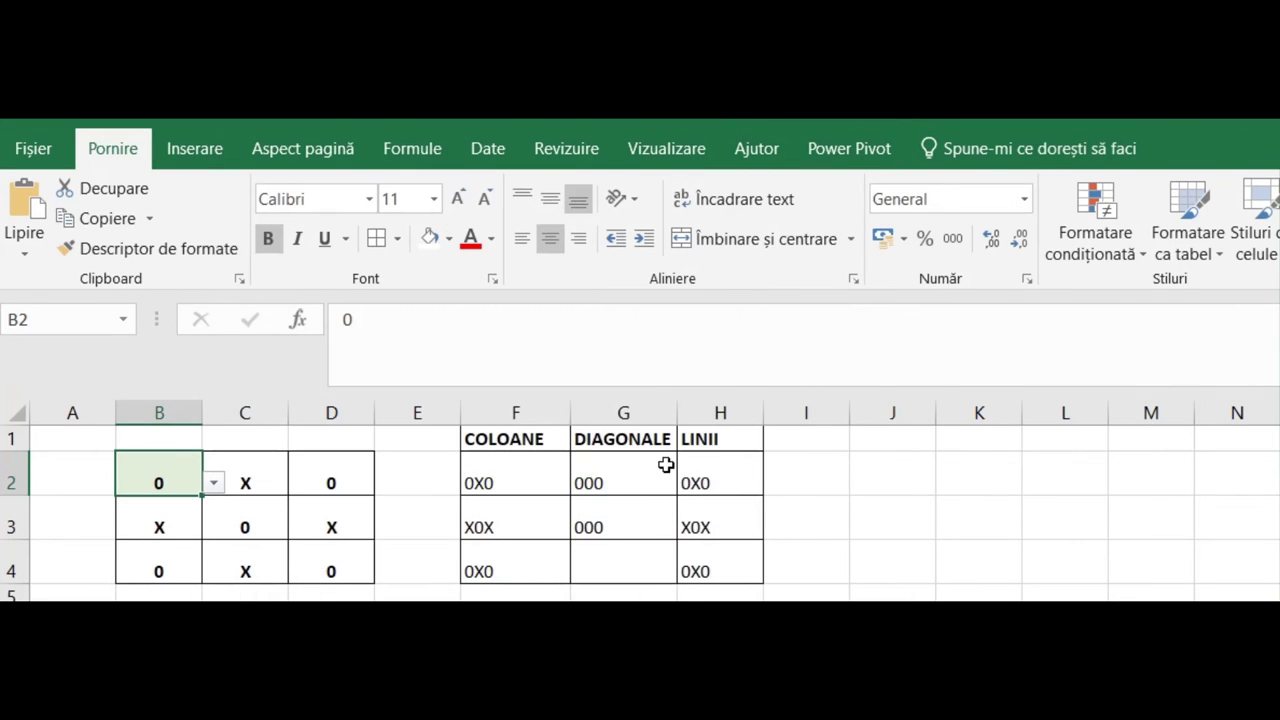
Add a formula-based conditional formatting rule to B2 that fills it light green when =H2="XXX"
{"action": "left_click", "coordinate": [1140, 256]}
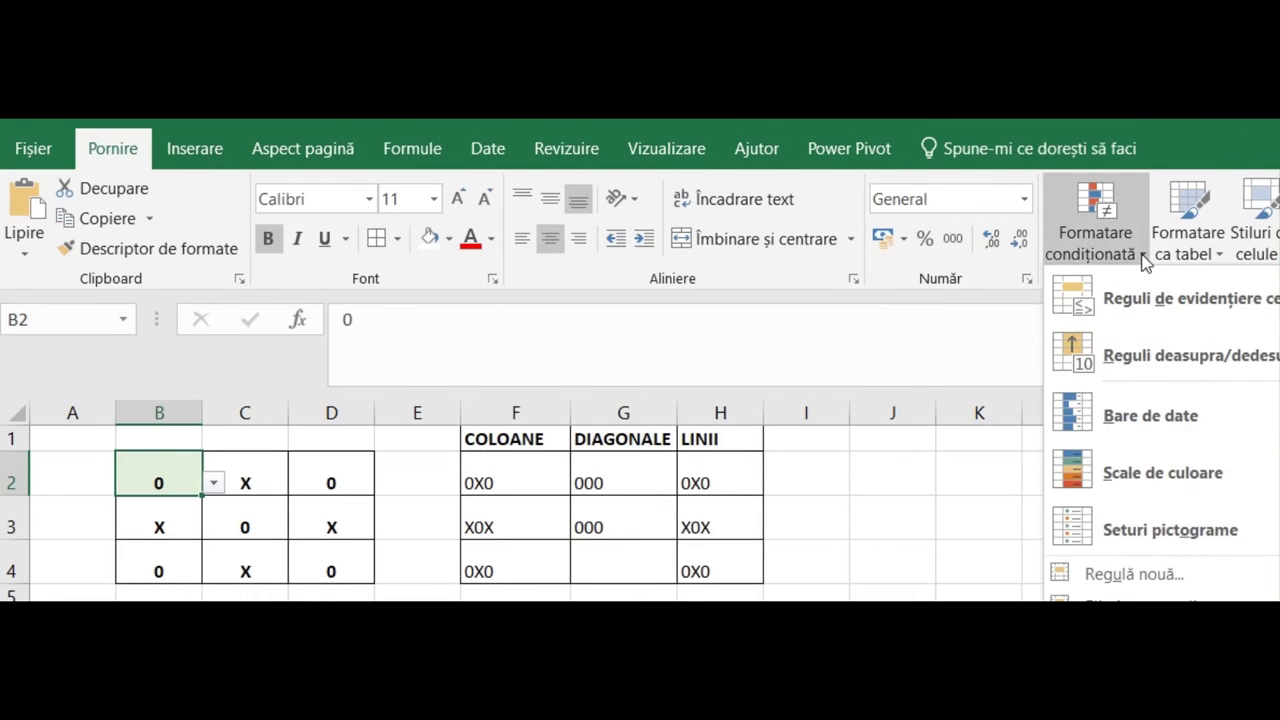
{"action": "left_click", "coordinate": [1164, 577]}
{"action": "left_click", "coordinate": [272, 295]}
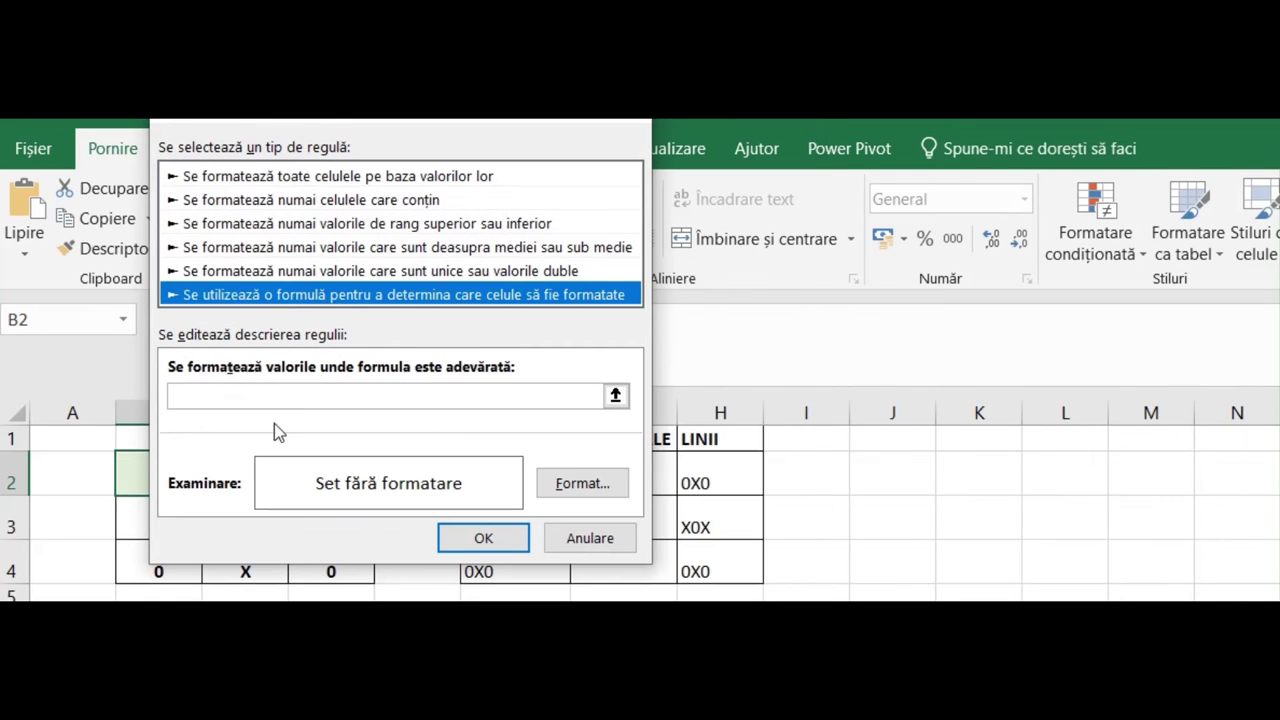
{"action": "left_click", "coordinate": [275, 397]}
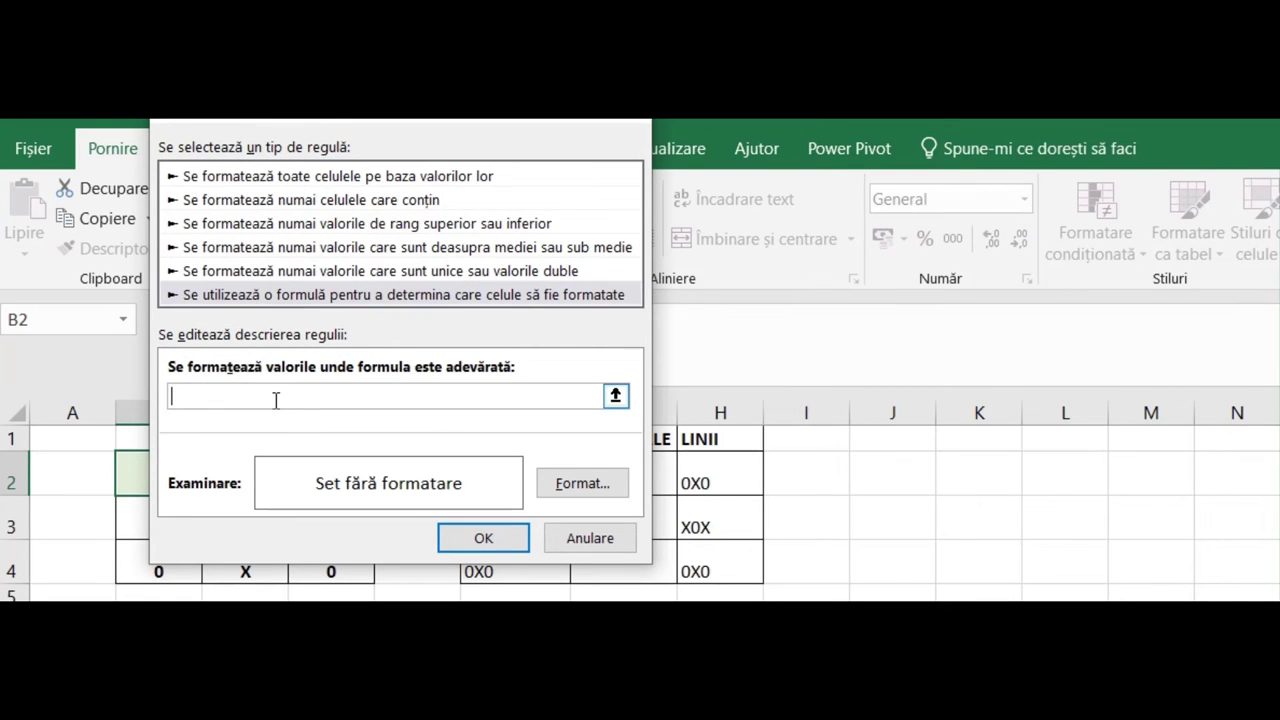
{"action": "type", "text": "=H2=\"XXX\""}
{"action": "left_click", "coordinate": [583, 483]}
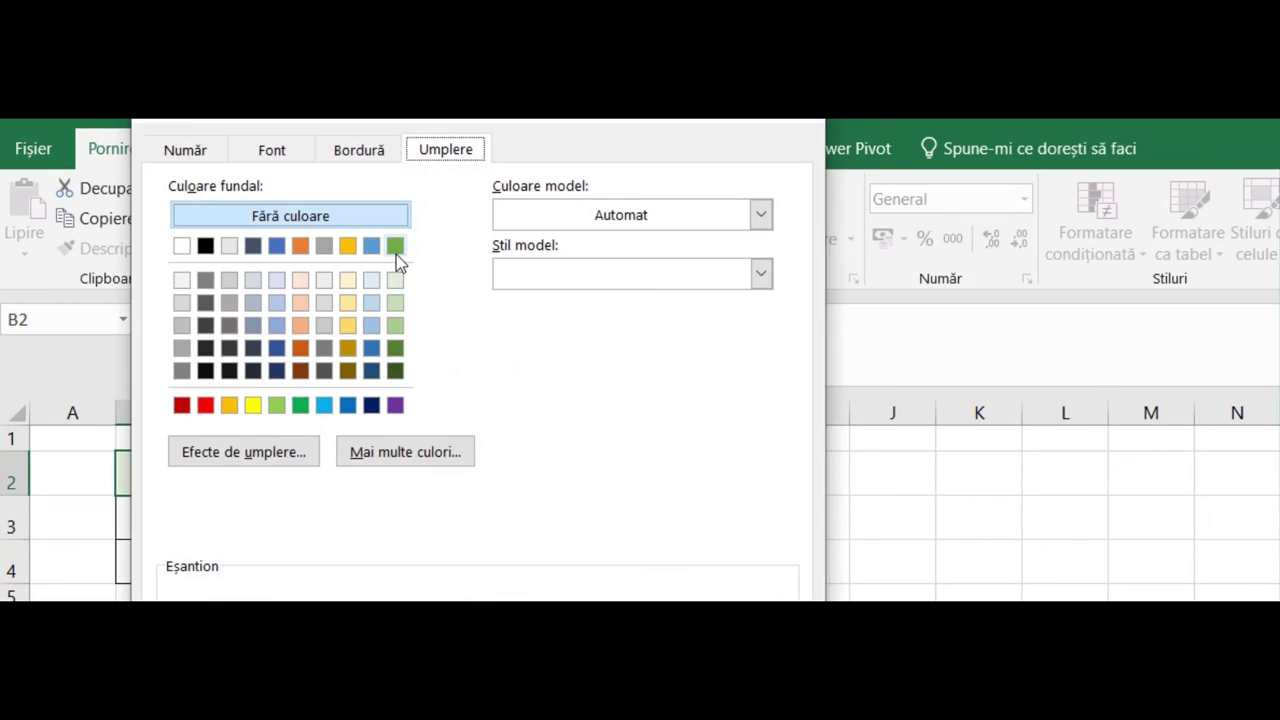
{"action": "left_click", "coordinate": [398, 280]}
{"action": "key", "text": "Return"}
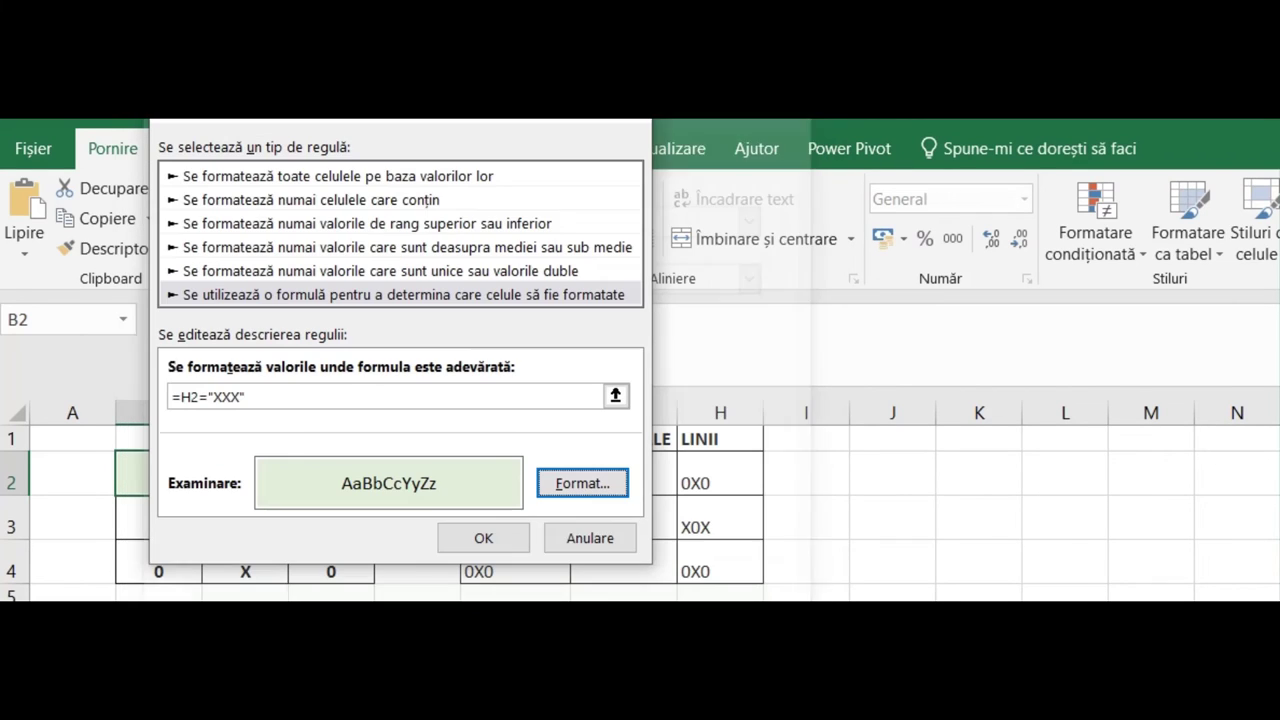
{"action": "left_click", "coordinate": [481, 538]}
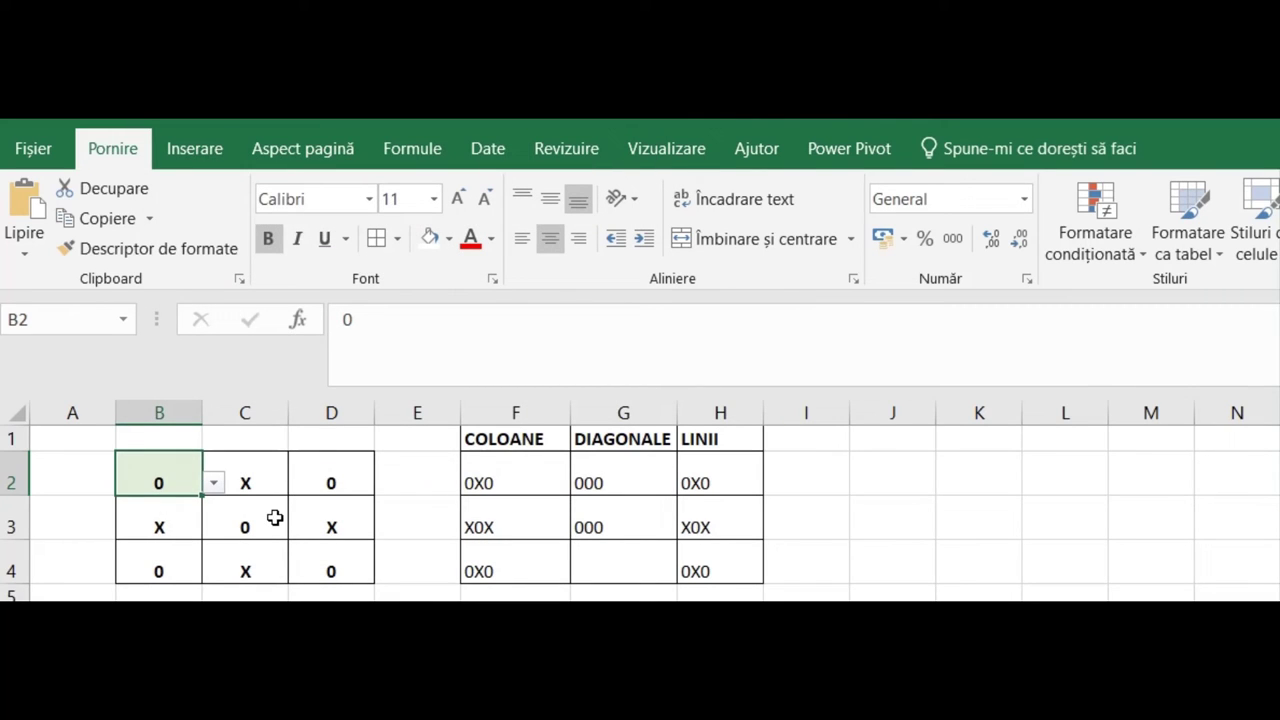
Examine the column and row formulas in F3, H3 and H2 to identify which ones involve cell C2
{"action": "left_click", "coordinate": [253, 478]}
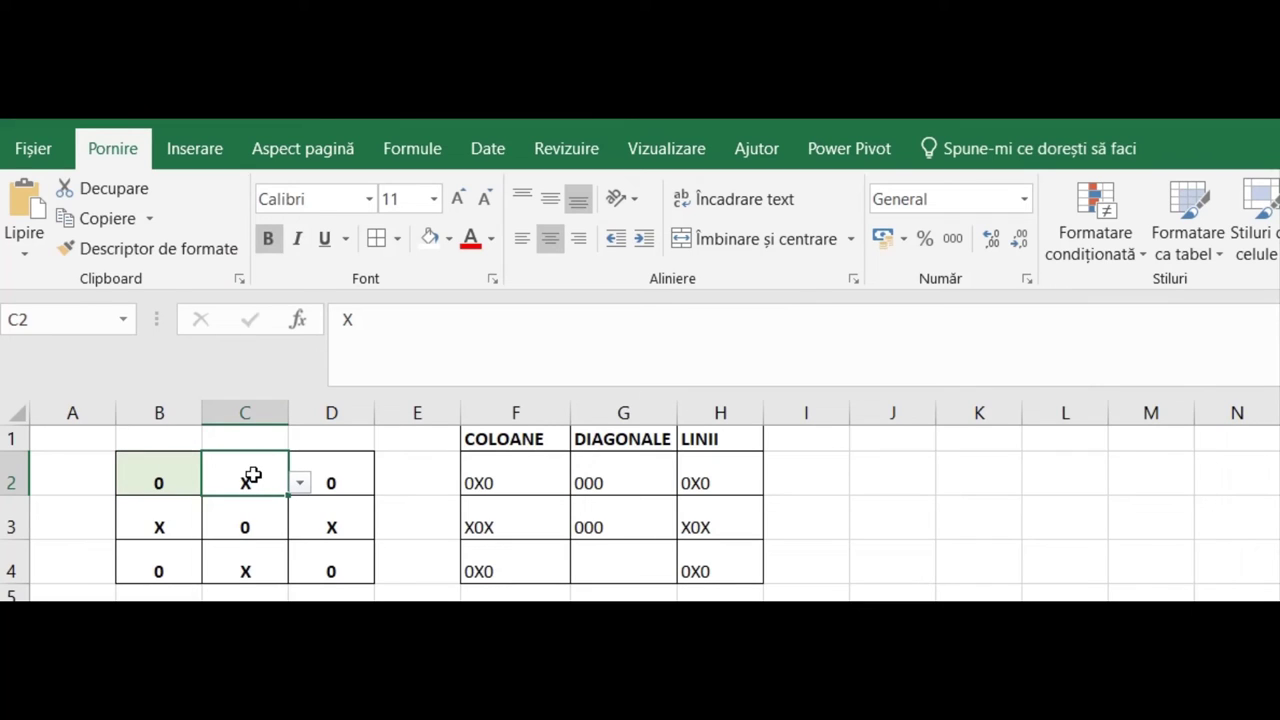
{"action": "left_click", "coordinate": [77, 313]}
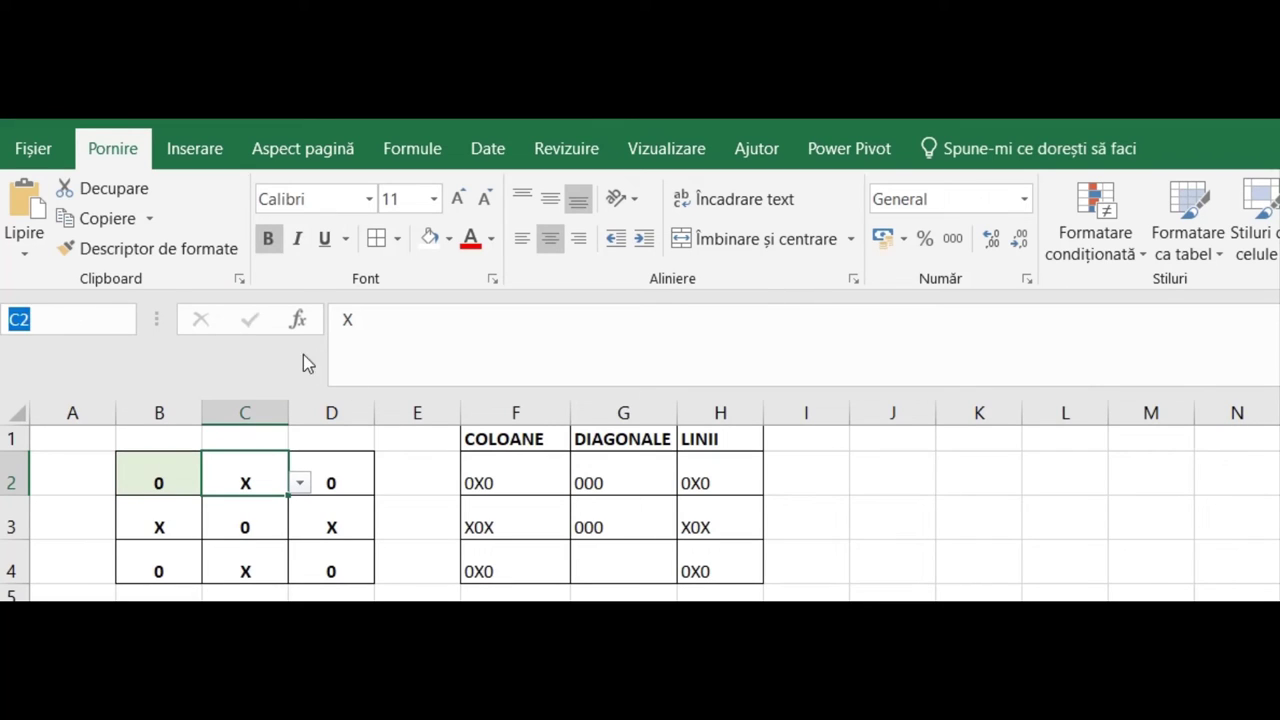
{"action": "left_click", "coordinate": [478, 524]}
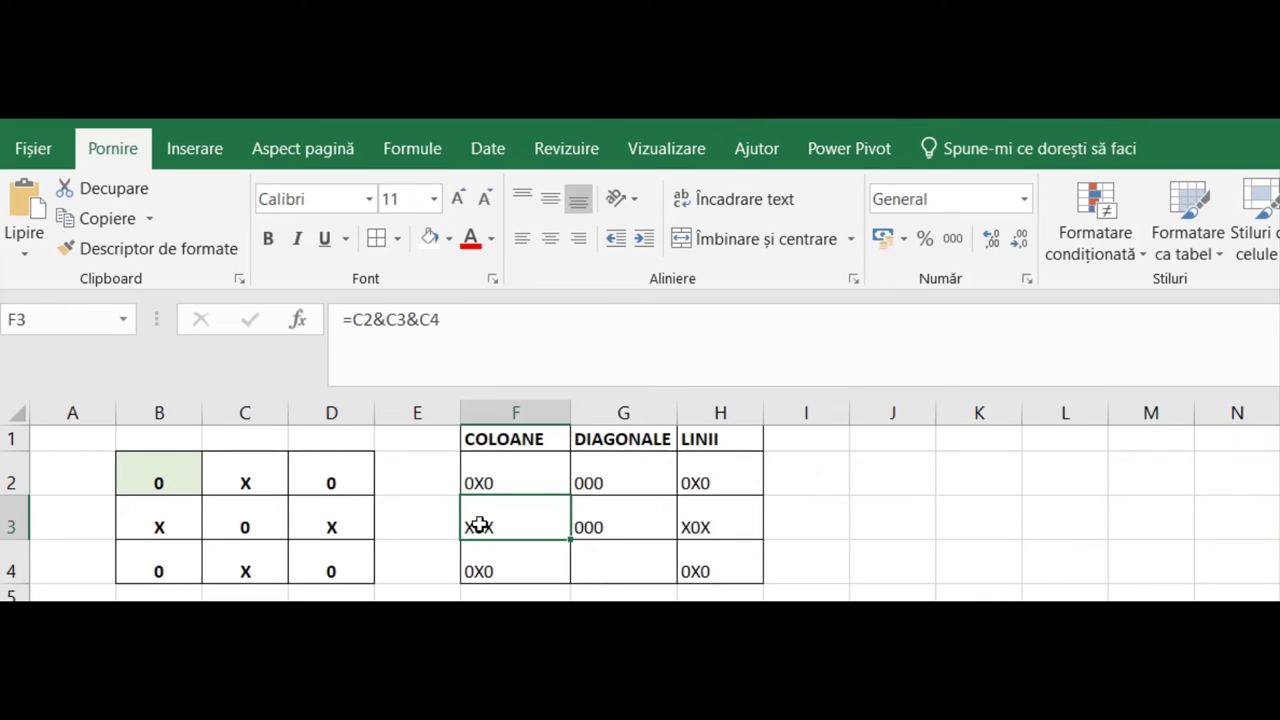
{"action": "left_click", "coordinate": [693, 518]}
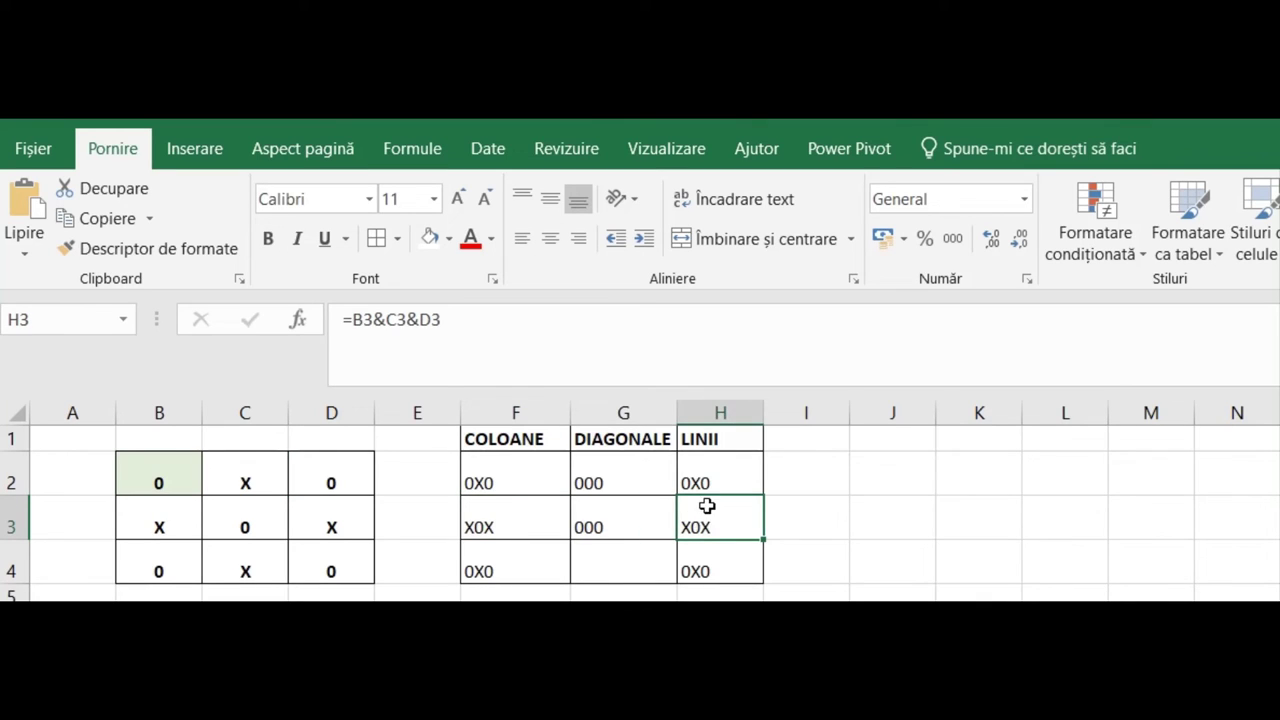
{"action": "left_click", "coordinate": [714, 478]}
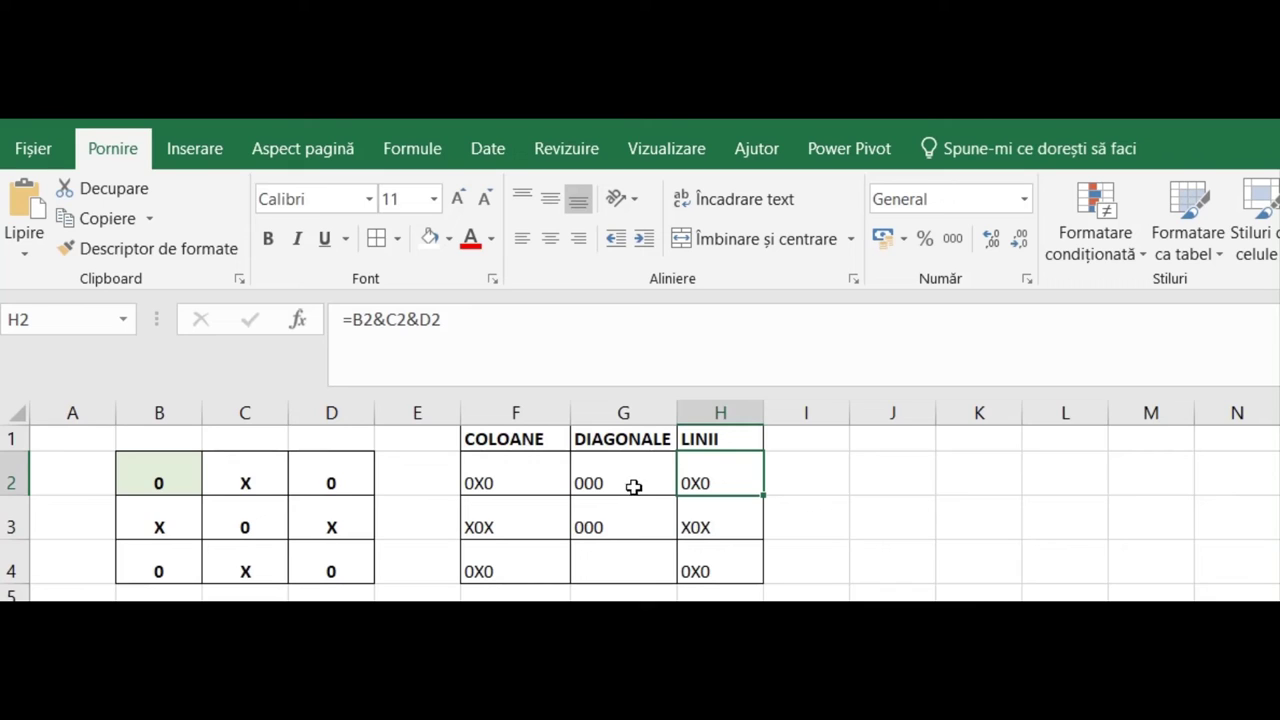
{"action": "left_click", "coordinate": [523, 520]}
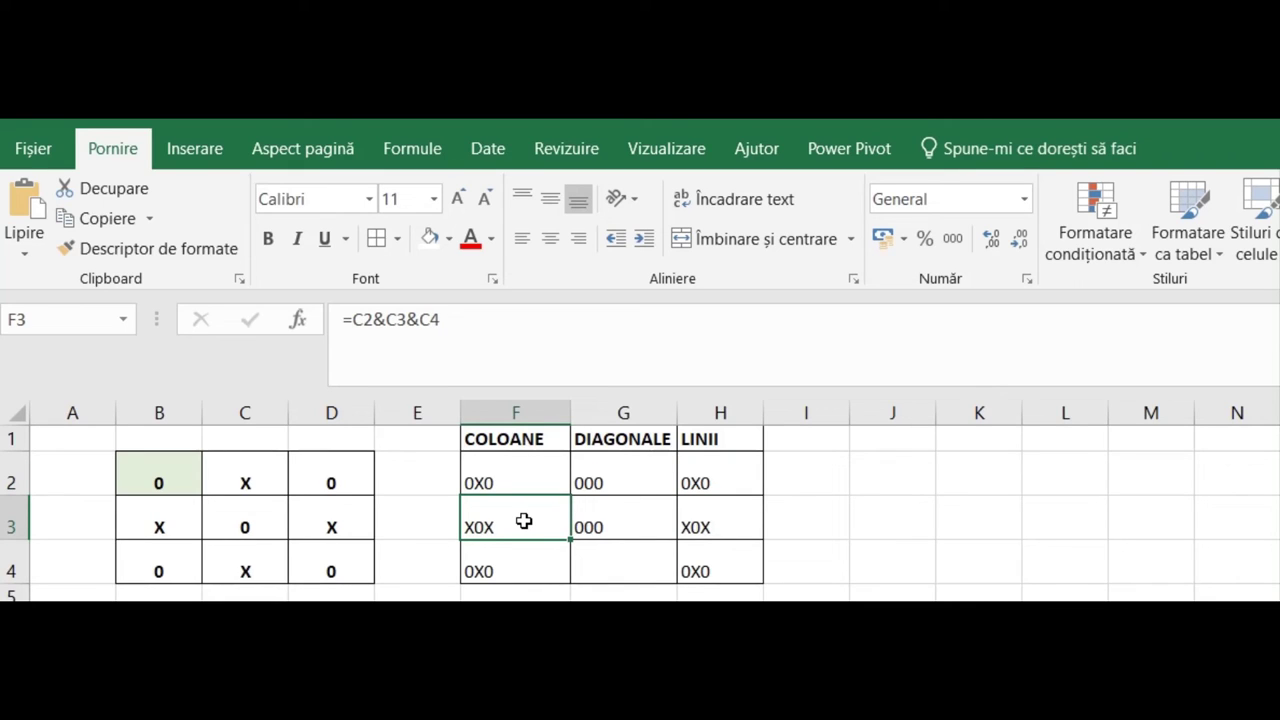
{"action": "left_click", "coordinate": [705, 479]}
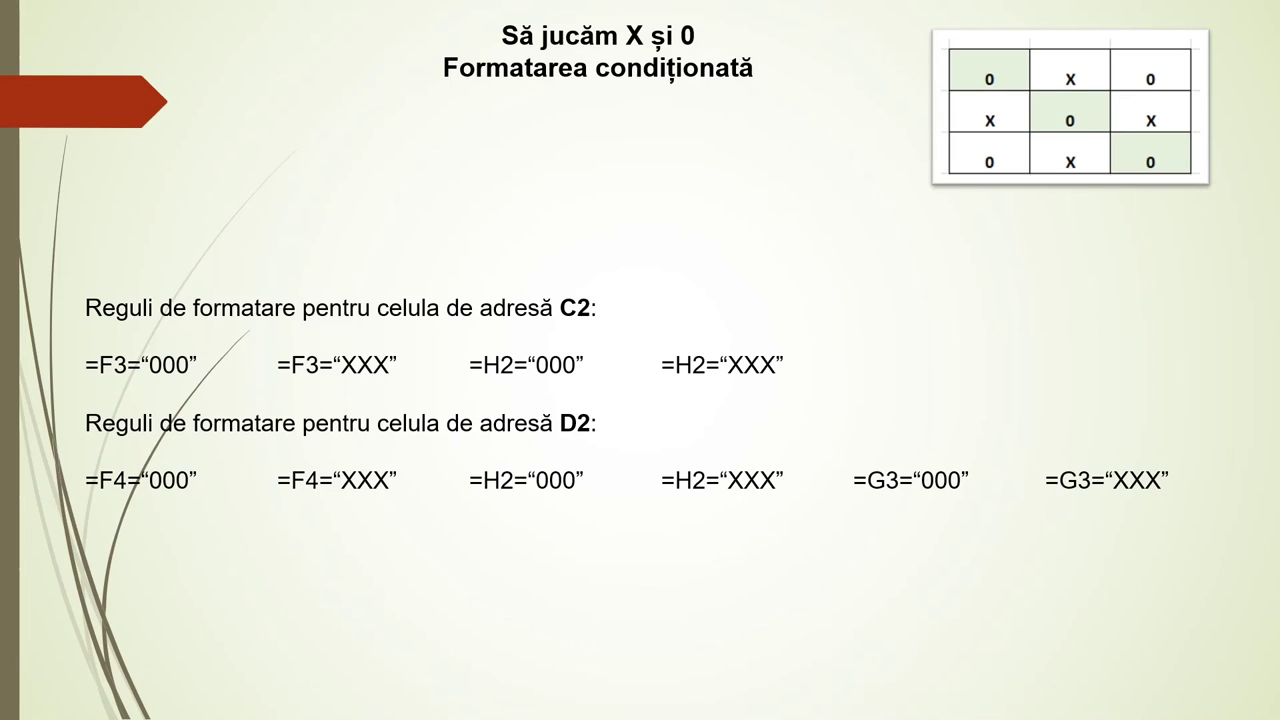
{"action": "mouse_move", "coordinate": [80, 381]}
{"action": "left_mouse_down"}
{"action": "mouse_move", "coordinate": [358, 406]}
{"action": "mouse_move", "coordinate": [484, 383]}
{"action": "mouse_move", "coordinate": [621, 396]}
{"action": "mouse_move", "coordinate": [811, 376]}
{"action": "left_mouse_up"}
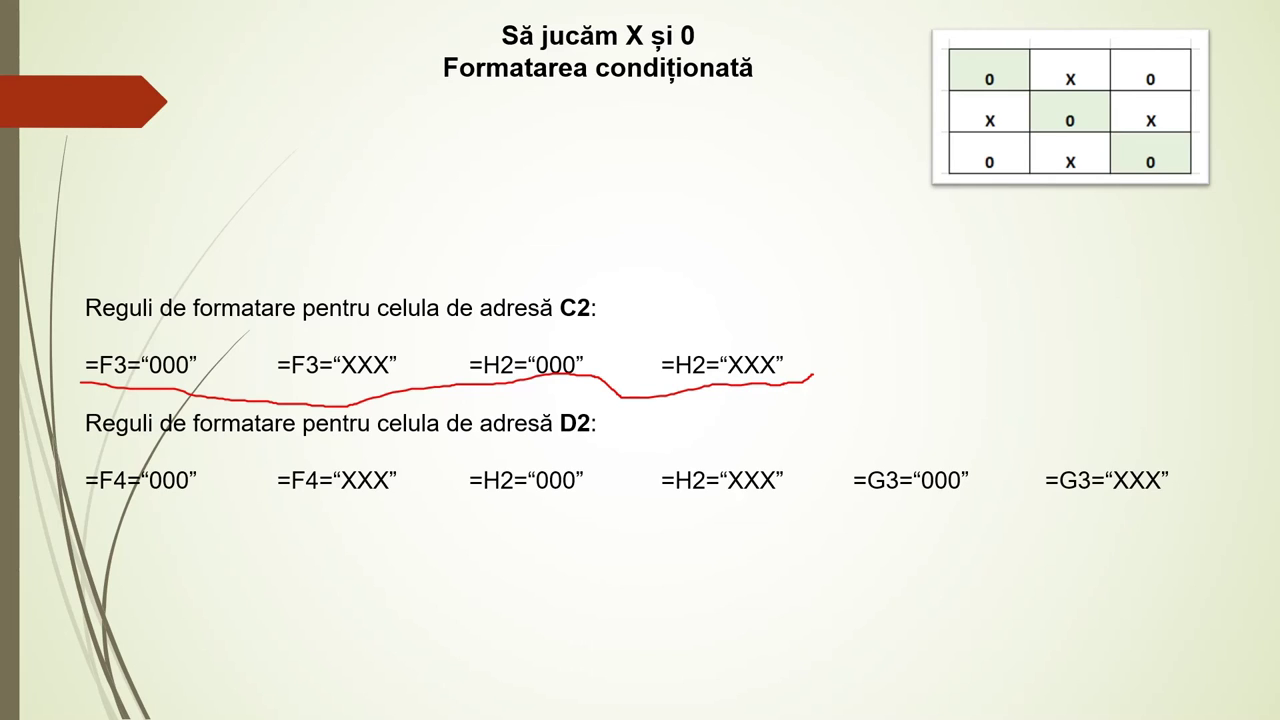
{"action": "left_click_drag", "start_coordinate": [562, 447], "coordinate": [592, 450]}
{"action": "mouse_move", "coordinate": [70, 520]}
{"action": "left_mouse_down"}
{"action": "mouse_move", "coordinate": [632, 525]}
{"action": "mouse_move", "coordinate": [1165, 509]}
{"action": "left_mouse_up"}
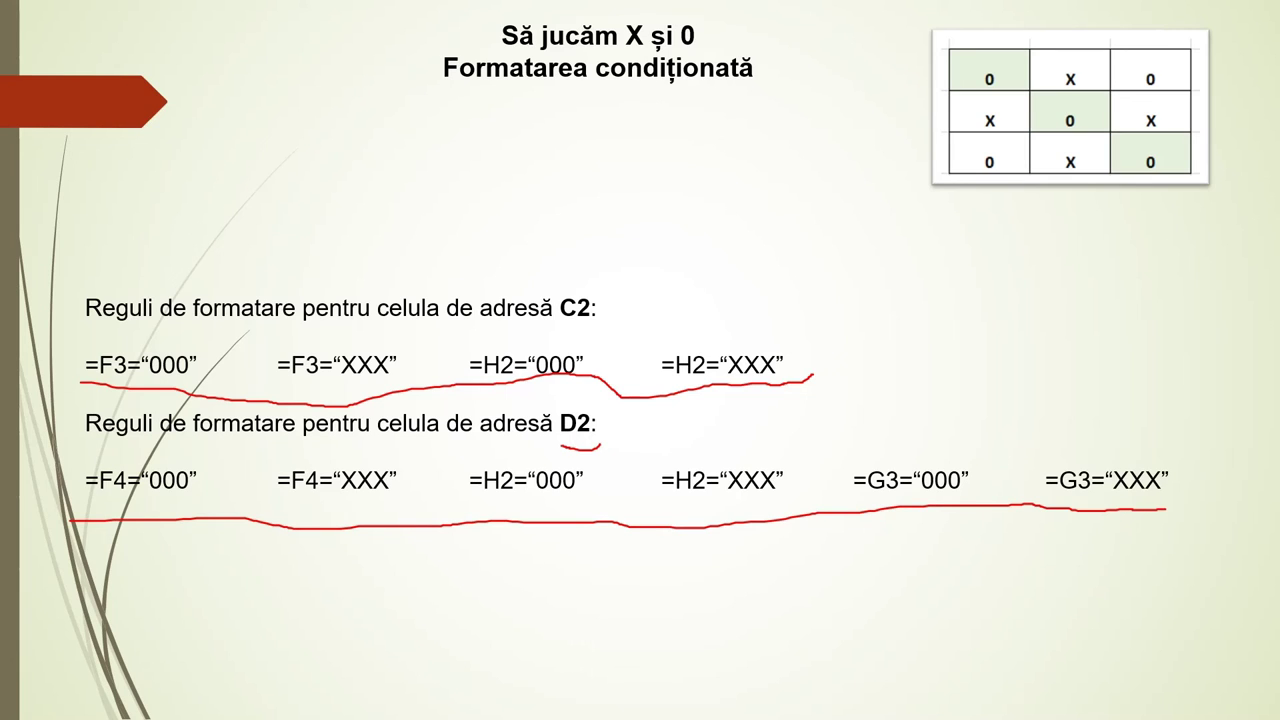